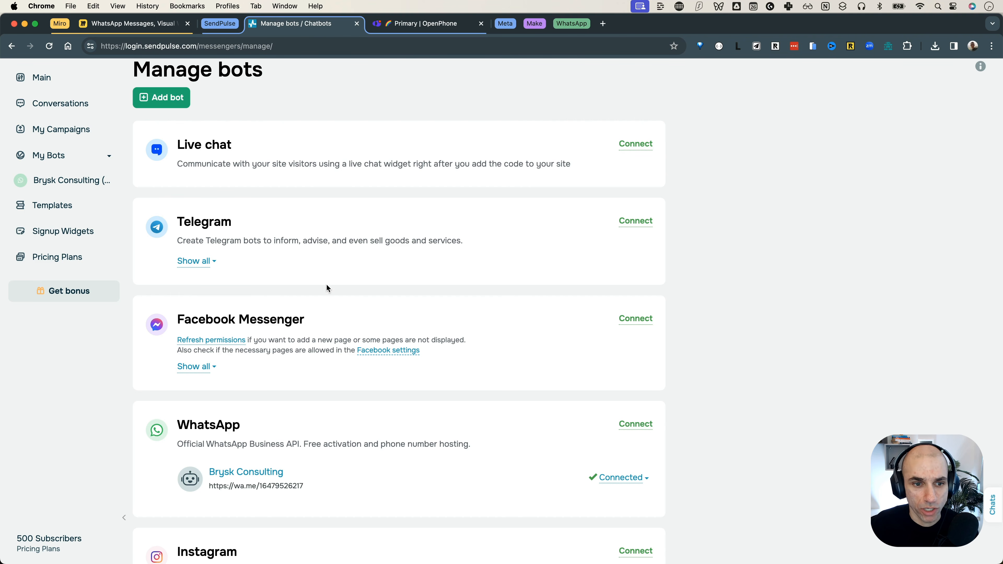
Step: Scroll to the WhatsApp card on Manage bots and open its Connect WhatsApp Business Account page
{"action": "scroll", "coordinate": [335, 307], "scroll_direction": "down", "scroll_amount": 5}
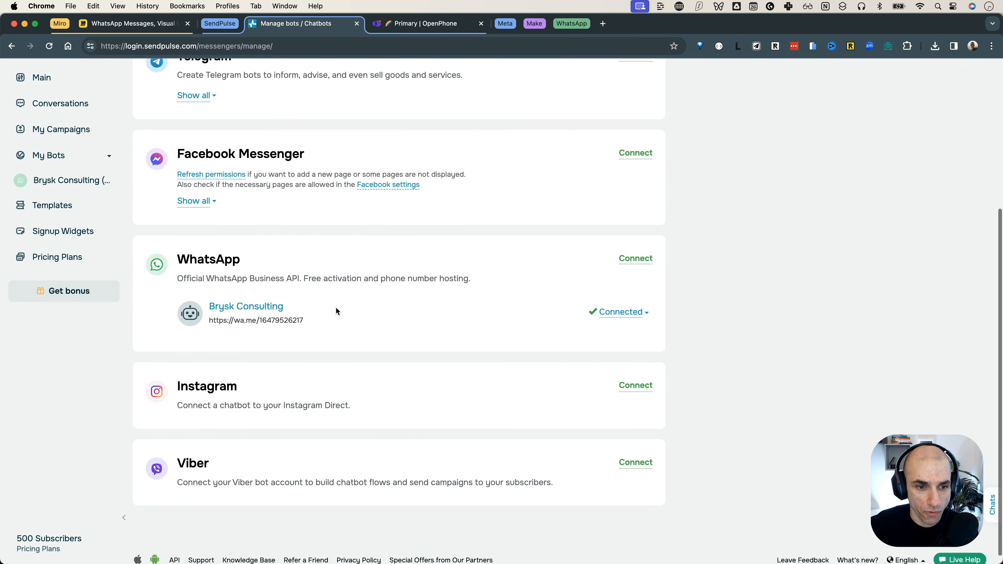
{"action": "left_click_drag", "start_coordinate": [190, 252], "coordinate": [299, 252]}
{"action": "left_click", "coordinate": [299, 252]}
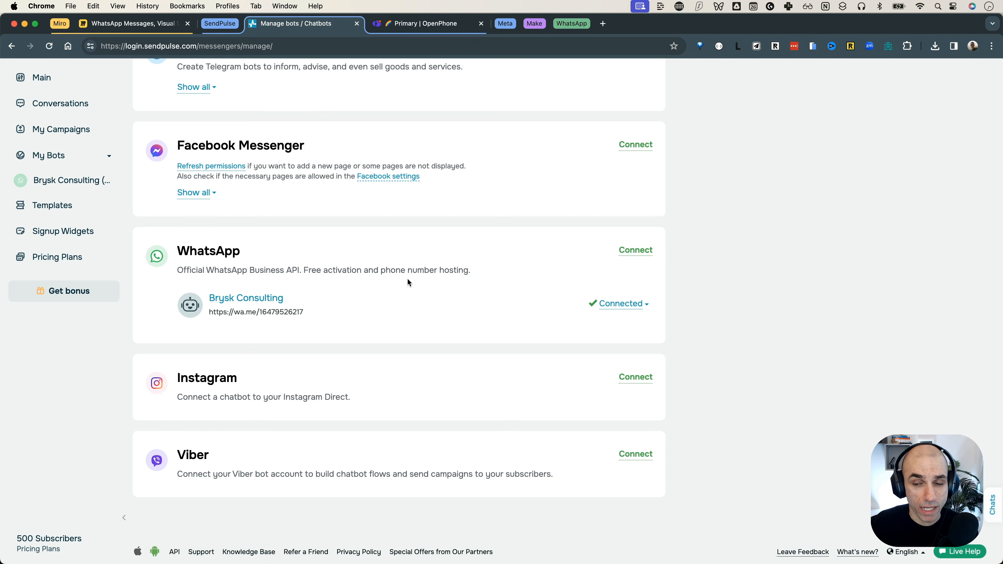
{"action": "left_click", "coordinate": [636, 250]}
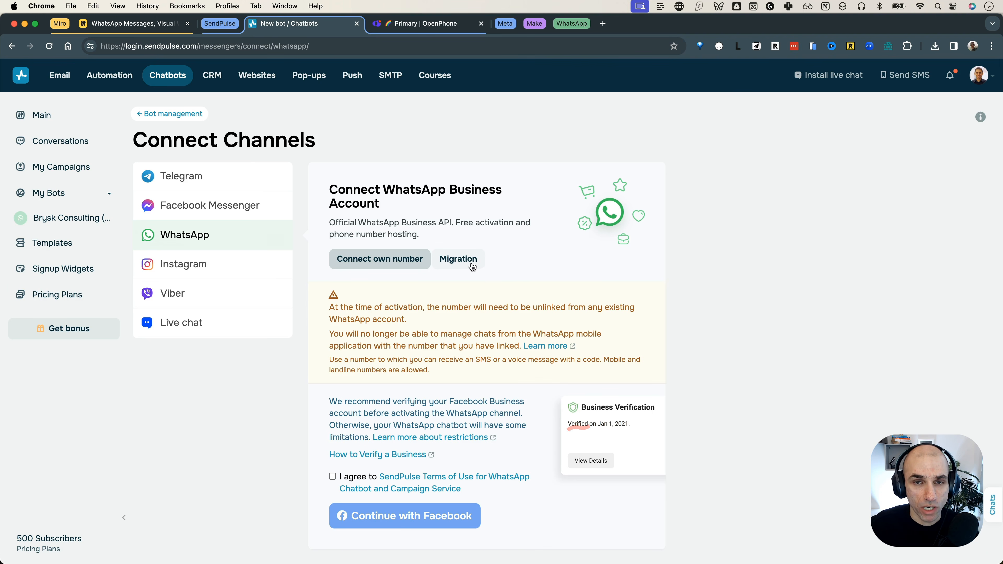
Step: After checking the Migration option, accept the terms for connecting your own number and continue with Facebook
{"action": "left_click", "coordinate": [460, 266]}
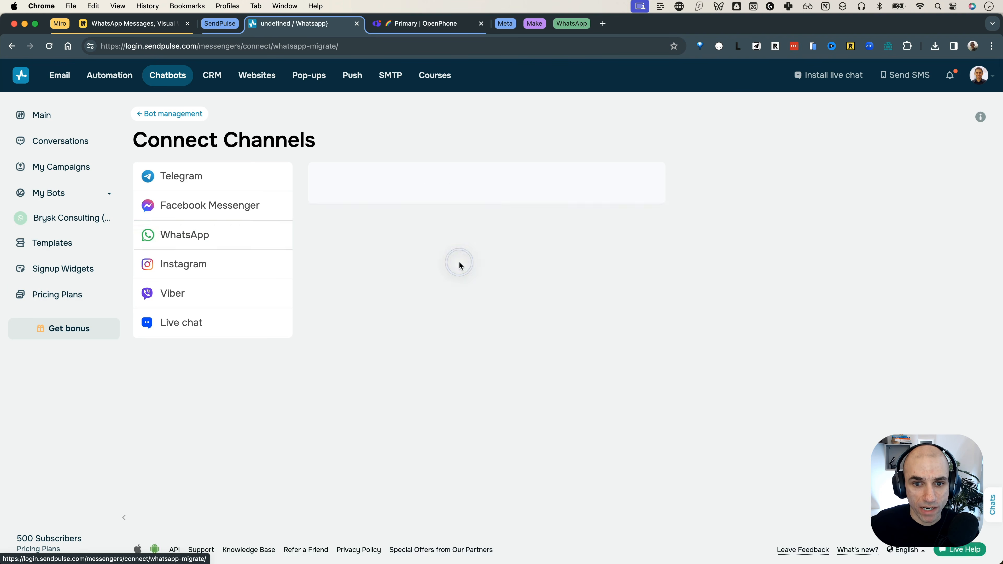
{"action": "left_click", "coordinate": [370, 446]}
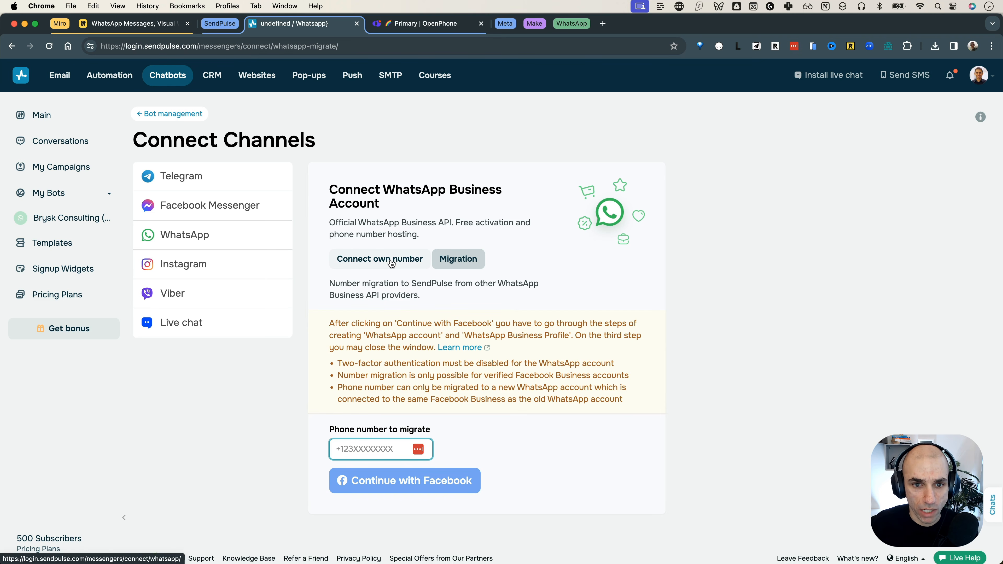
{"action": "left_click", "coordinate": [391, 263]}
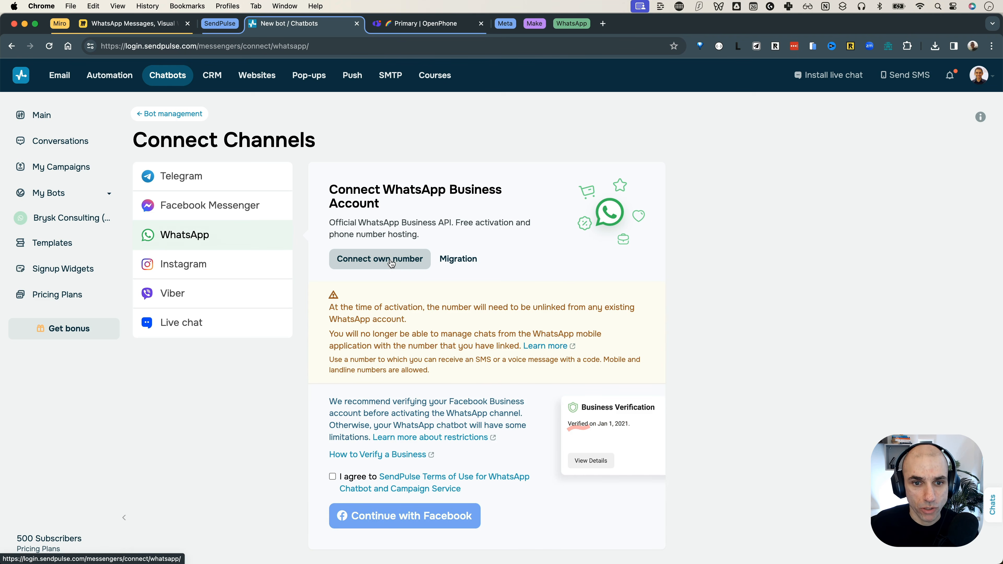
{"action": "scroll", "coordinate": [402, 270], "scroll_direction": "down", "scroll_amount": 2}
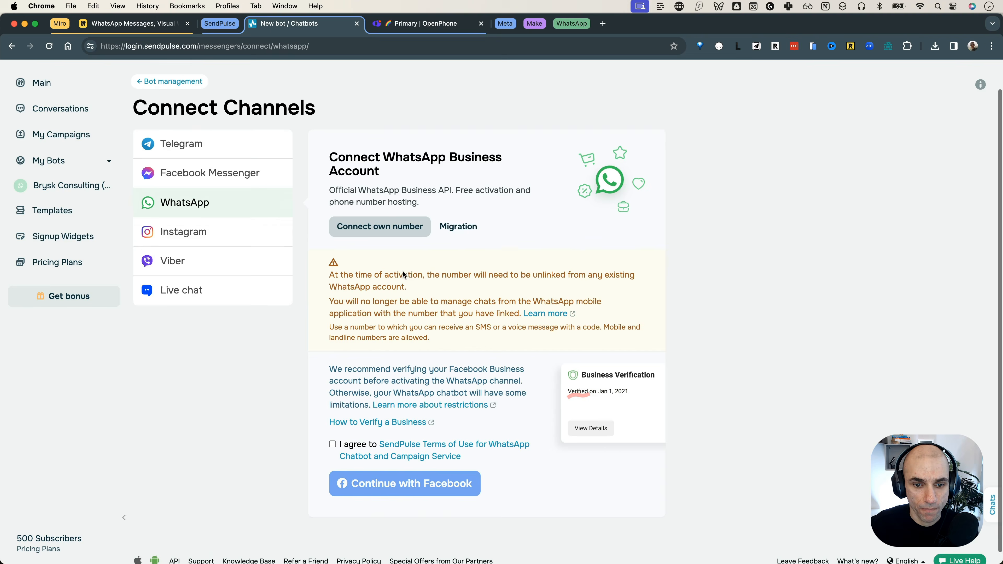
{"action": "left_click", "coordinate": [333, 433]}
{"action": "left_click", "coordinate": [427, 474]}
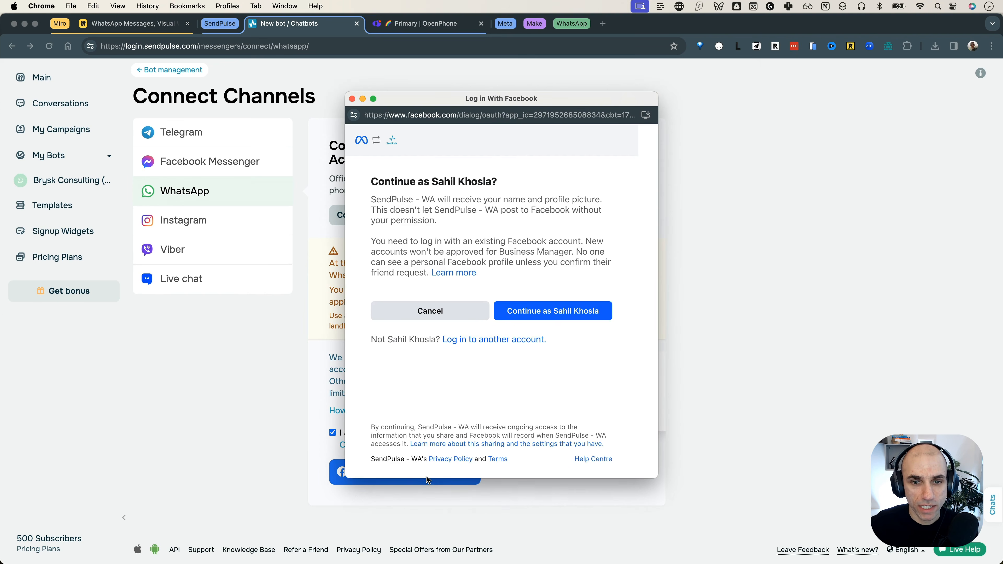
Step: Glance at the Meta and SendPulse shapes in Miro, then scroll the Facebook login to the permissions overview
{"action": "left_click", "coordinate": [166, 24]}
{"action": "left_click_drag", "start_coordinate": [154, 254], "coordinate": [300, 367]}
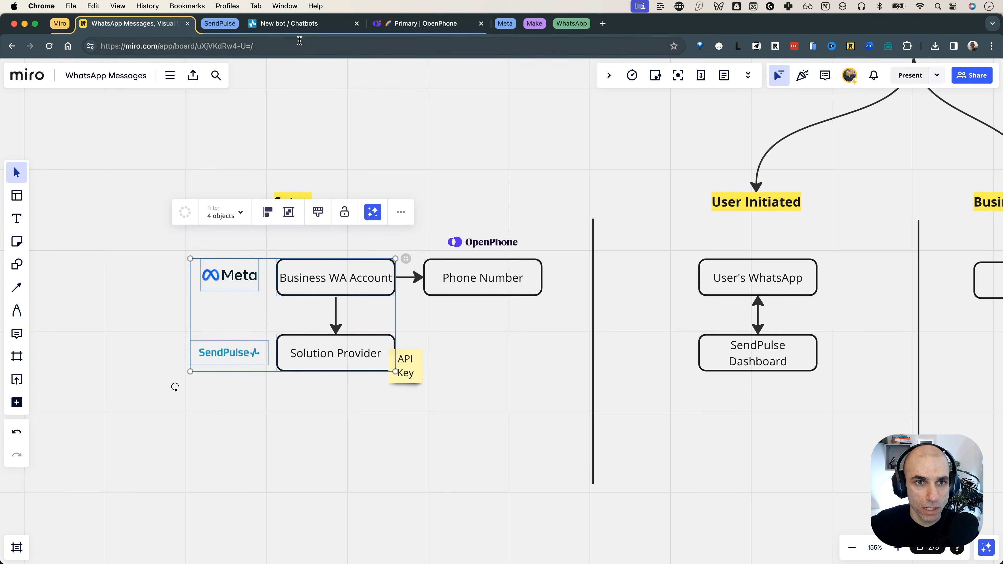
{"action": "left_click", "coordinate": [304, 24]}
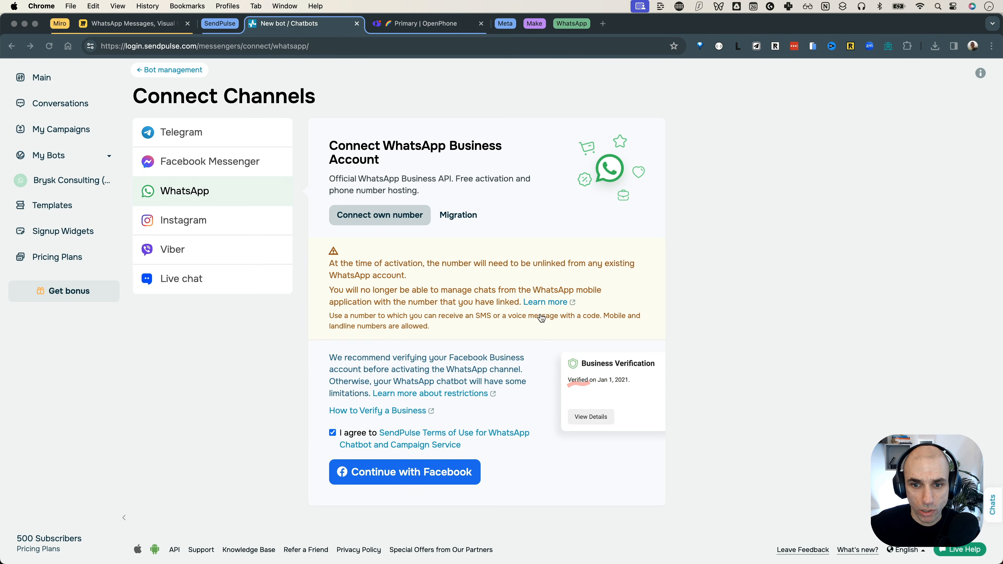
{"action": "scroll", "coordinate": [530, 314], "scroll_direction": "down", "scroll_amount": 1}
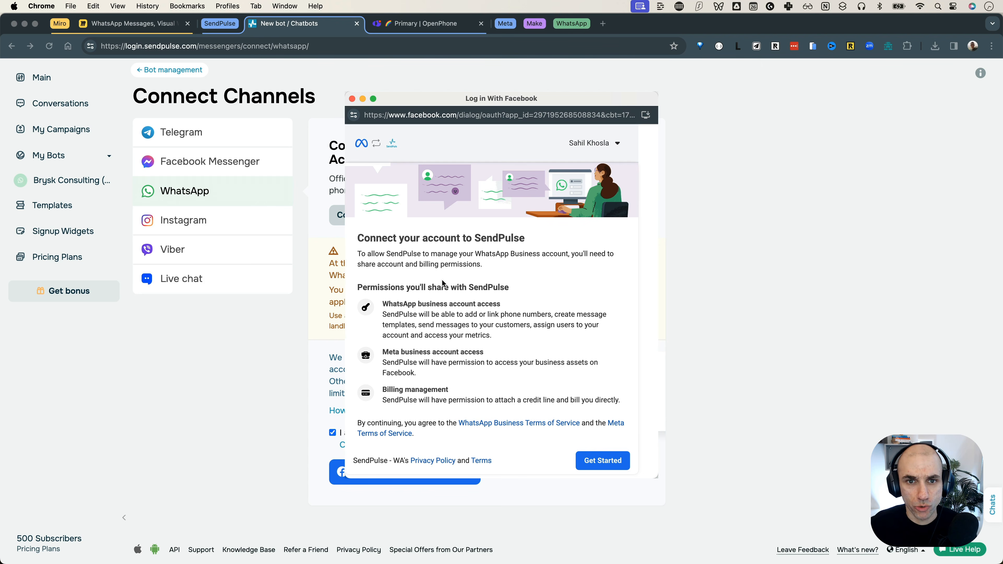
Step: Start the WhatsApp Business setup, choose the existing Brysk Consulting Meta business account, and continue
{"action": "left_click", "coordinate": [599, 466]}
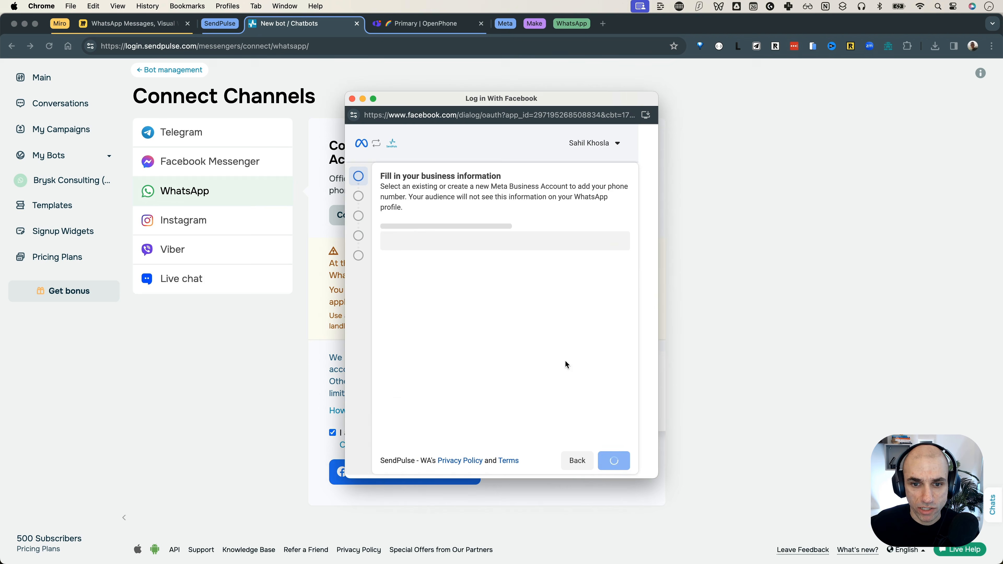
{"action": "key", "text": "super+plus"}
{"action": "key", "text": "super+0"}
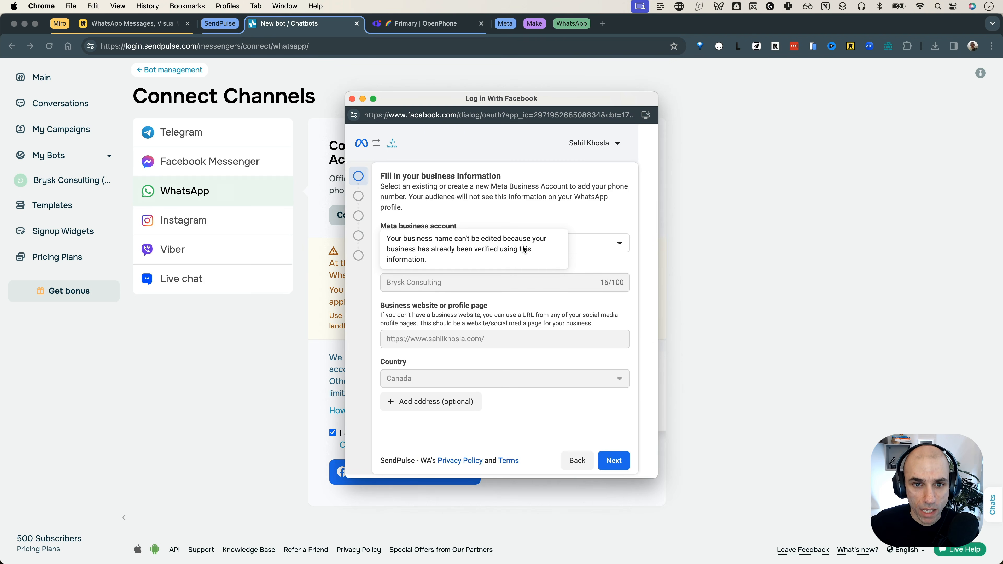
{"action": "left_click", "coordinate": [500, 246]}
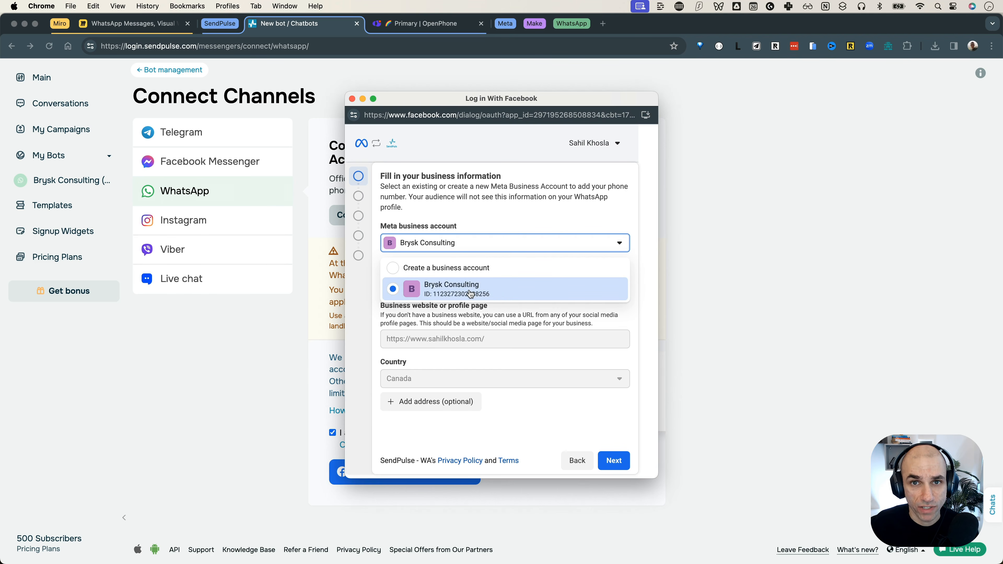
{"action": "left_click", "coordinate": [475, 271]}
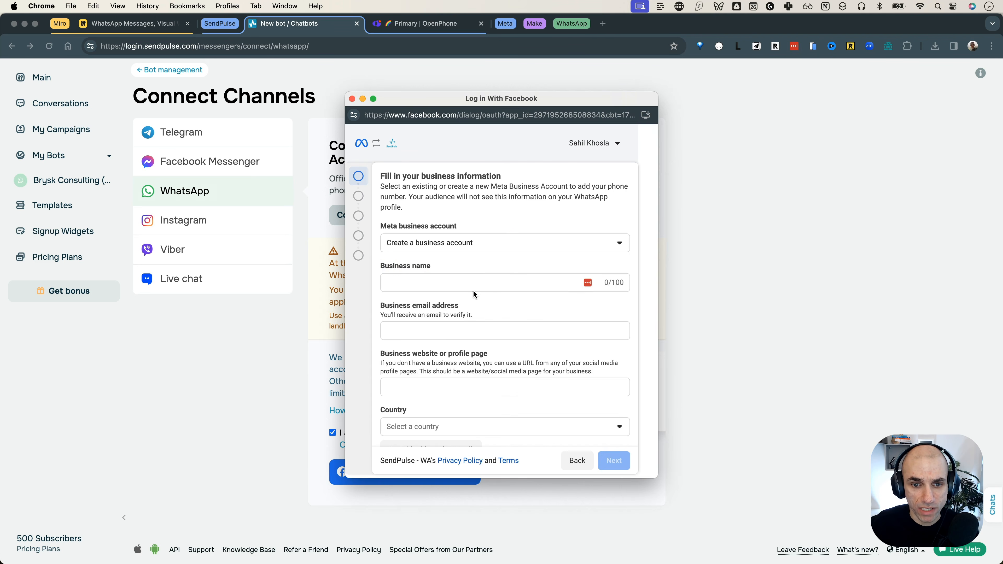
{"action": "scroll", "coordinate": [479, 328], "scroll_direction": "down", "scroll_amount": 1}
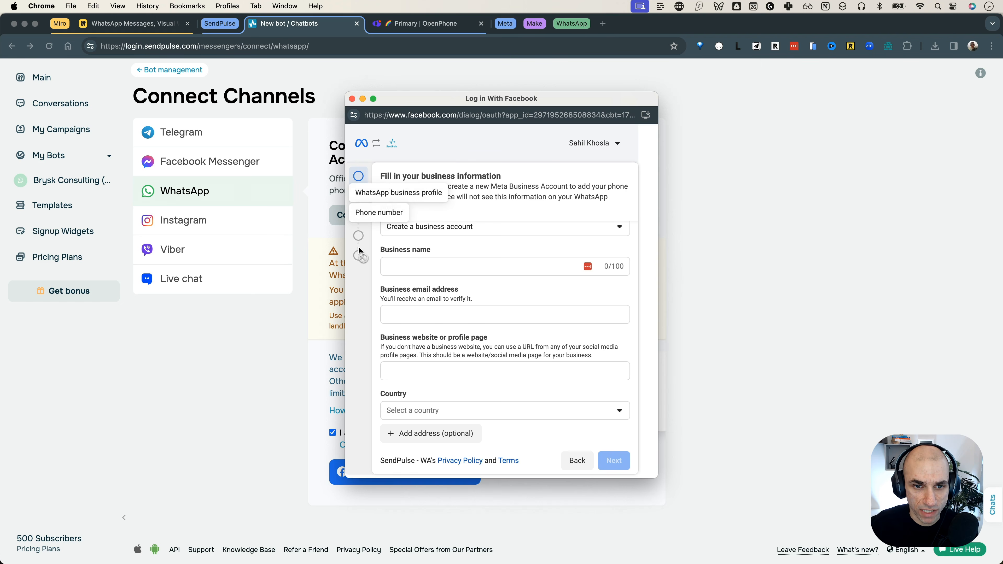
{"action": "left_click", "coordinate": [477, 231]}
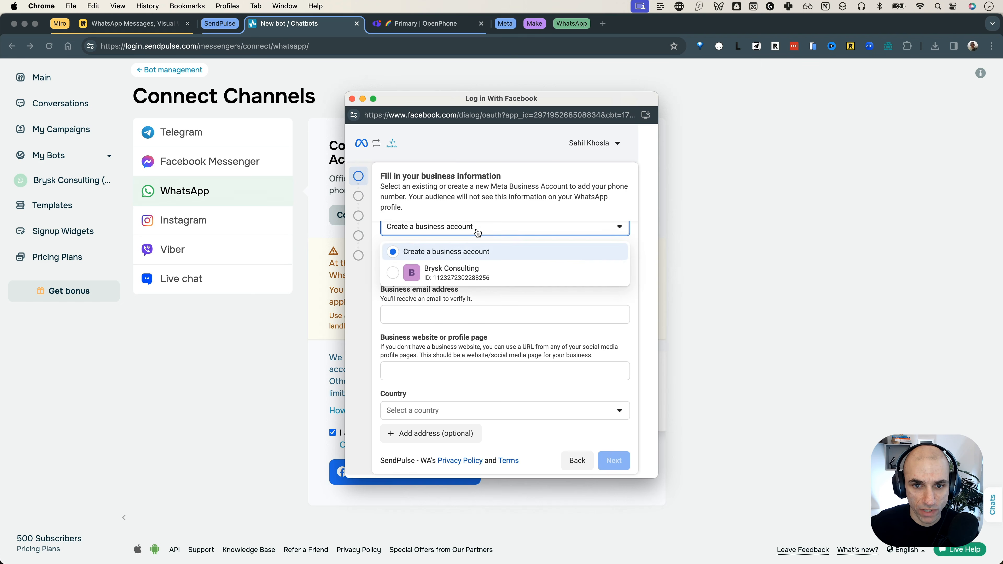
{"action": "left_click", "coordinate": [474, 272]}
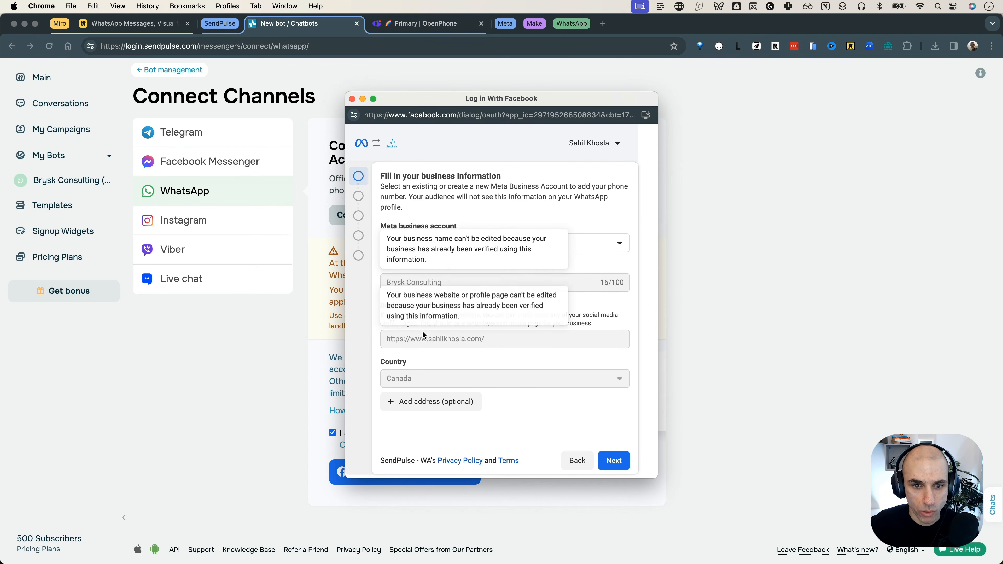
{"action": "left_click", "coordinate": [615, 462]}
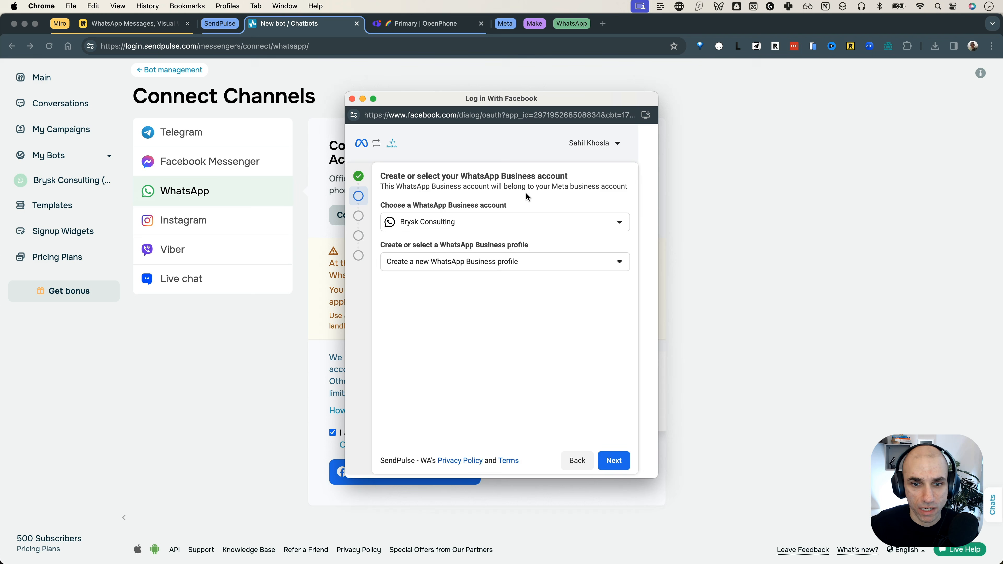
Step: Choose to create a new WhatsApp Business account and profile, then continue to profile details
{"action": "left_click", "coordinate": [483, 223]}
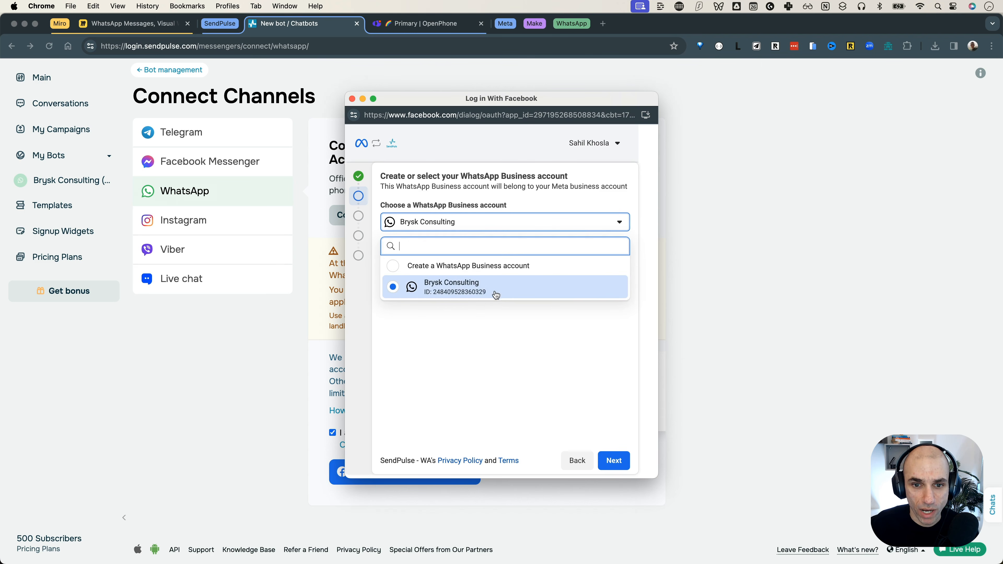
{"action": "left_click", "coordinate": [494, 268]}
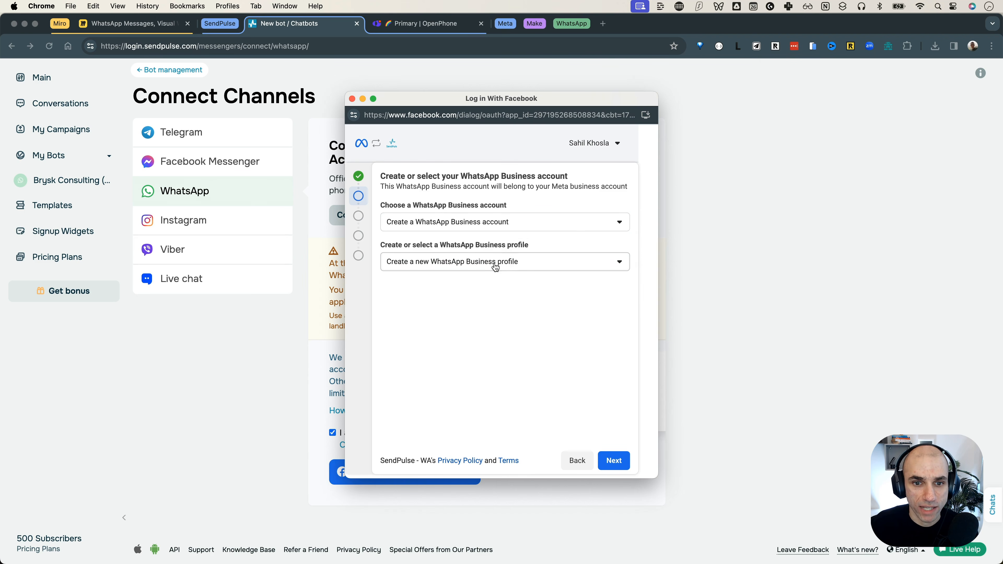
{"action": "left_click", "coordinate": [495, 267]}
{"action": "left_click", "coordinate": [503, 290]}
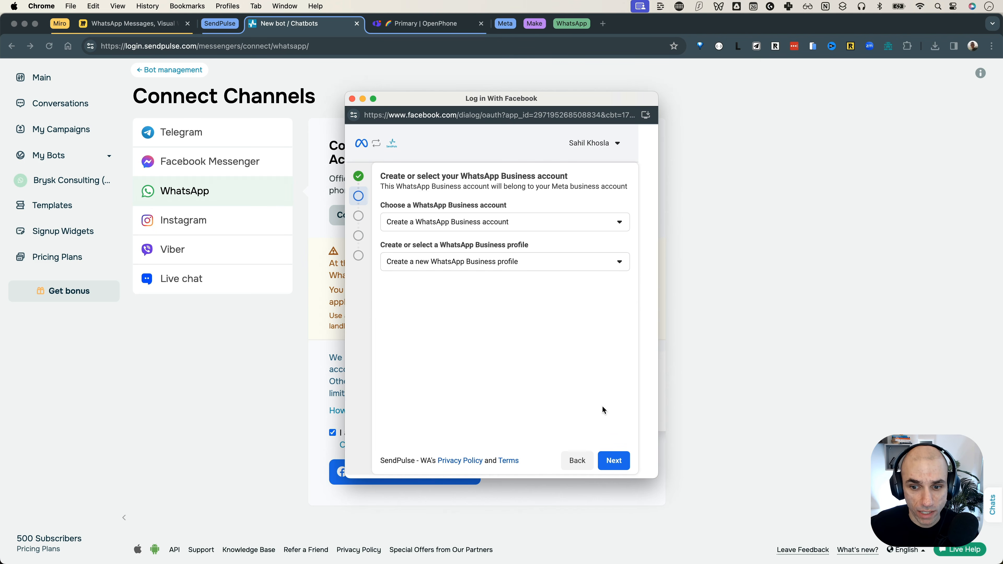
{"action": "left_click", "coordinate": [615, 459]}
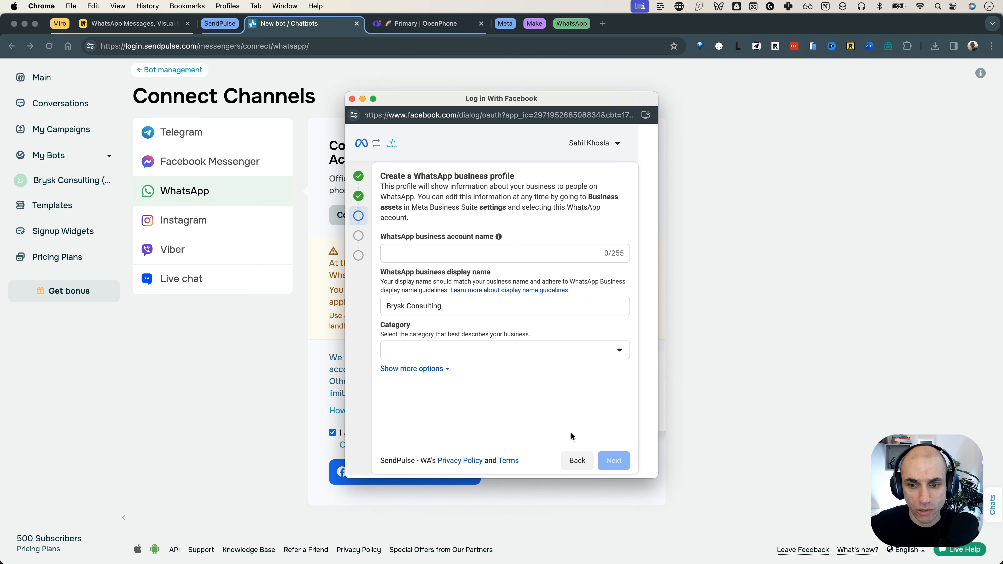
Step: Go back, select the existing Brysk Consulting business profile instead, and advance to the permissions review
{"action": "left_click", "coordinate": [570, 464]}
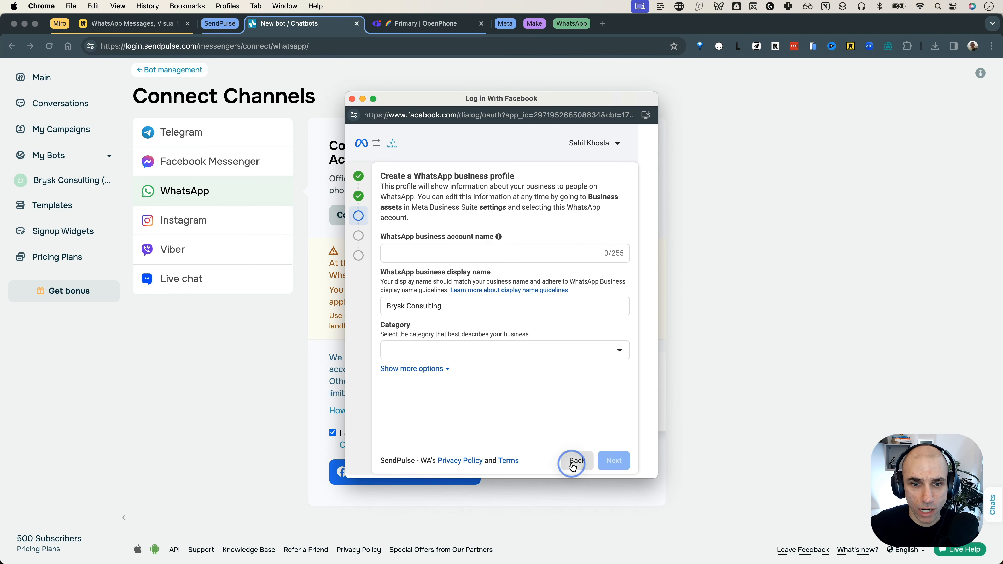
{"action": "left_click", "coordinate": [498, 263]}
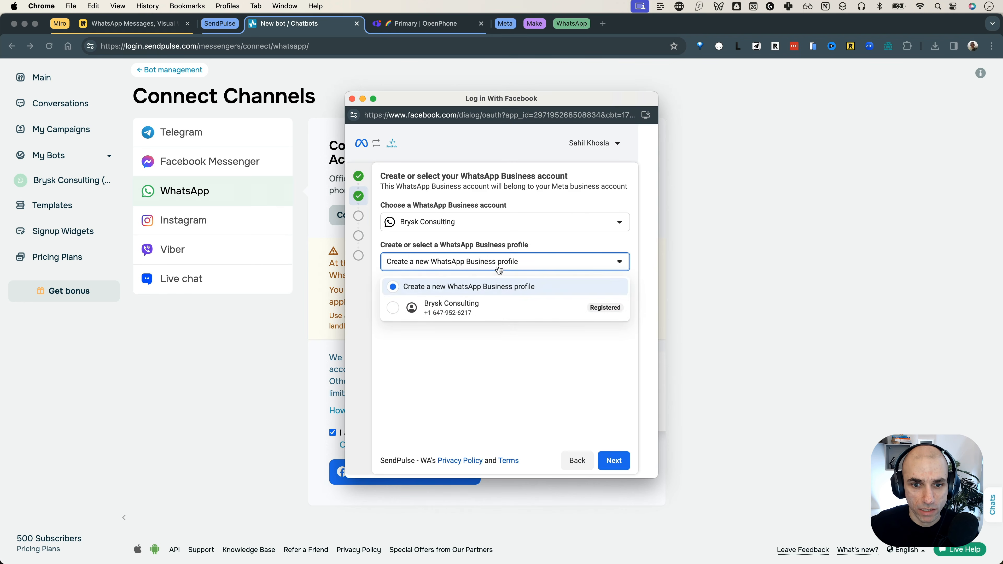
{"action": "left_click", "coordinate": [491, 306]}
{"action": "left_click", "coordinate": [617, 460]}
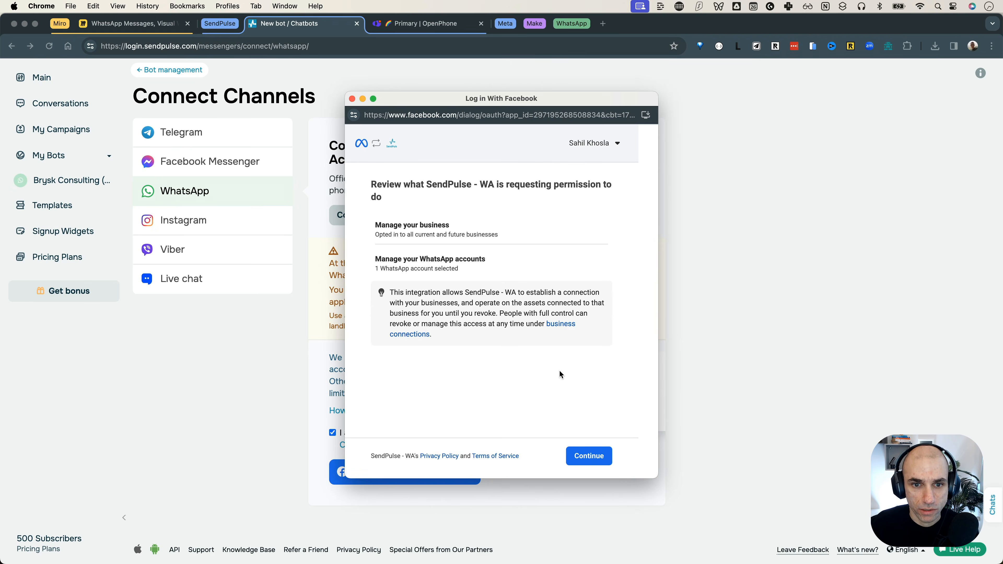
Step: Accept the permissions, finish the connection, and open the activated Brysk Consulting chatbot's setup page
{"action": "left_click", "coordinate": [596, 460]}
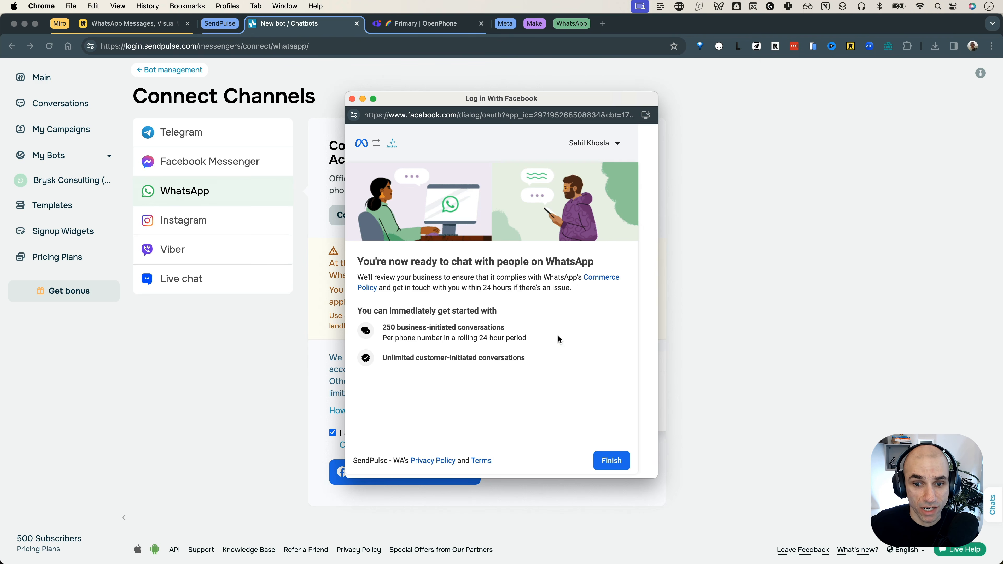
{"action": "left_click", "coordinate": [599, 458]}
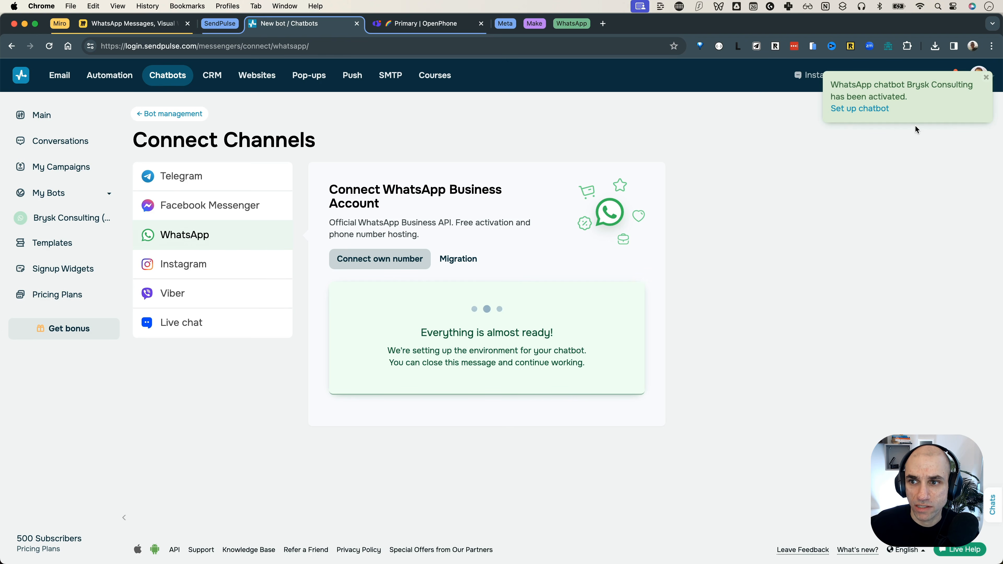
{"action": "left_click", "coordinate": [856, 113]}
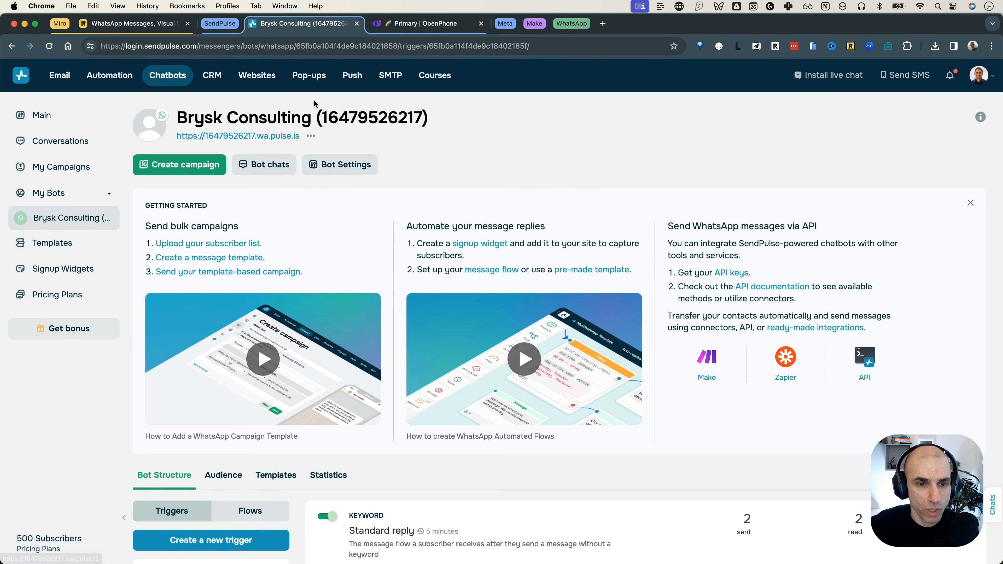
{"action": "left_click", "coordinate": [78, 119]}
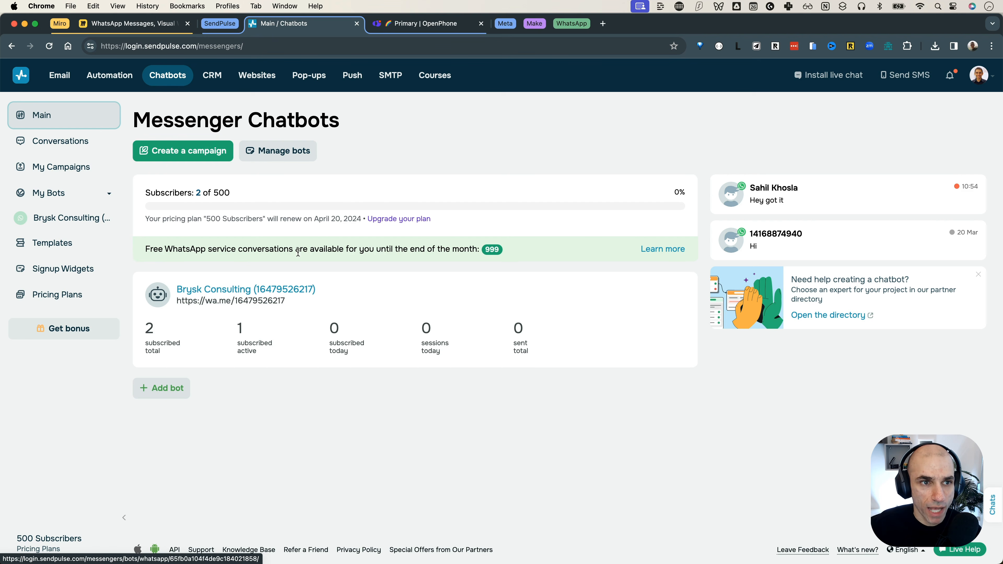
Step: Switch over to the Miro WhatsApp Messages setup diagram
{"action": "left_click", "coordinate": [173, 31]}
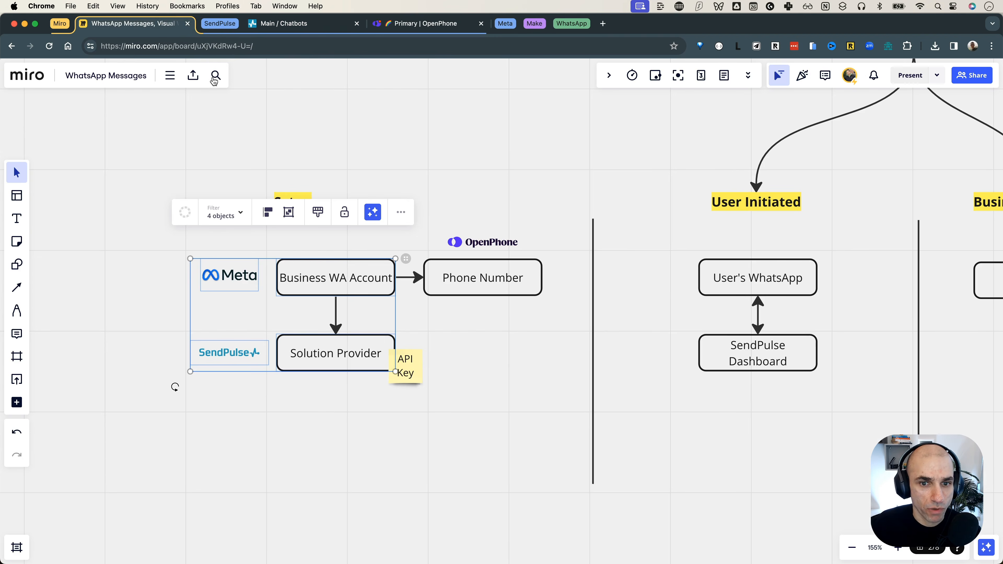
Step: Select the Phone Number box and OpenPhone logo in Miro, then move to the OpenPhone inbox
{"action": "left_click_drag", "start_coordinate": [555, 234], "coordinate": [509, 335]}
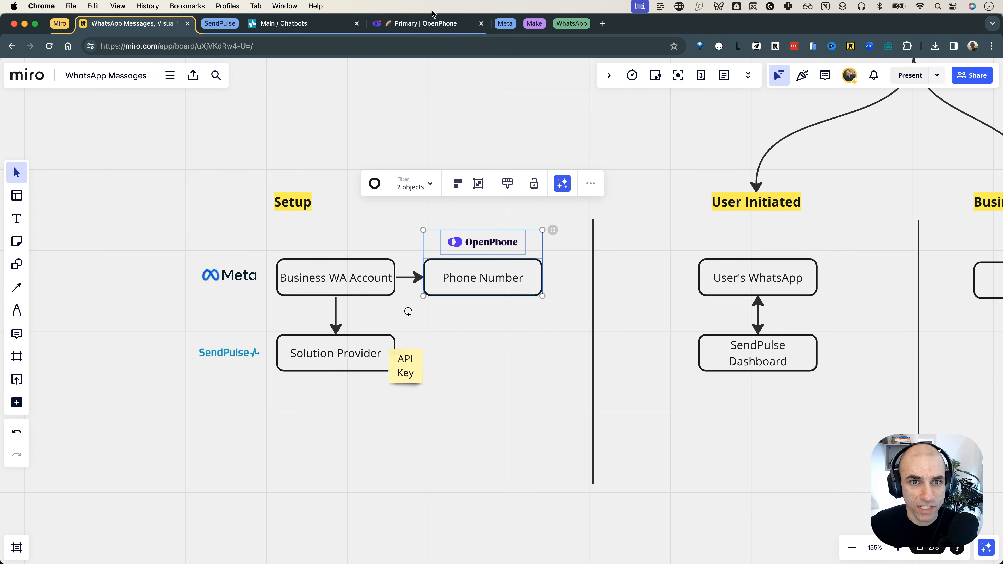
{"action": "left_click", "coordinate": [432, 23]}
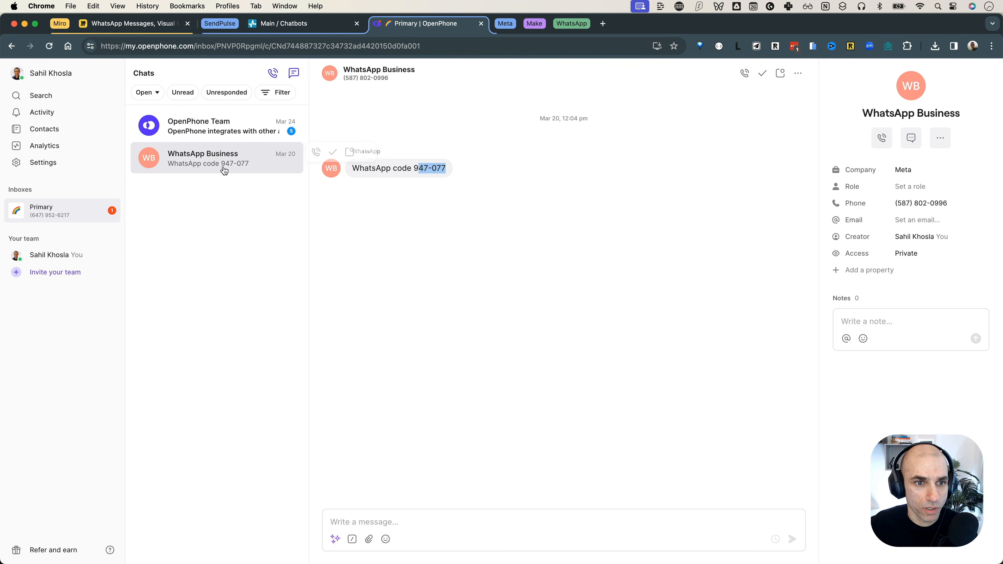
{"action": "mouse_move", "coordinate": [218, 169]}
Step: Highlight the verification code in the WhatsApp Business message, then return to SendPulse
{"action": "left_click_drag", "start_coordinate": [414, 168], "coordinate": [453, 168]}
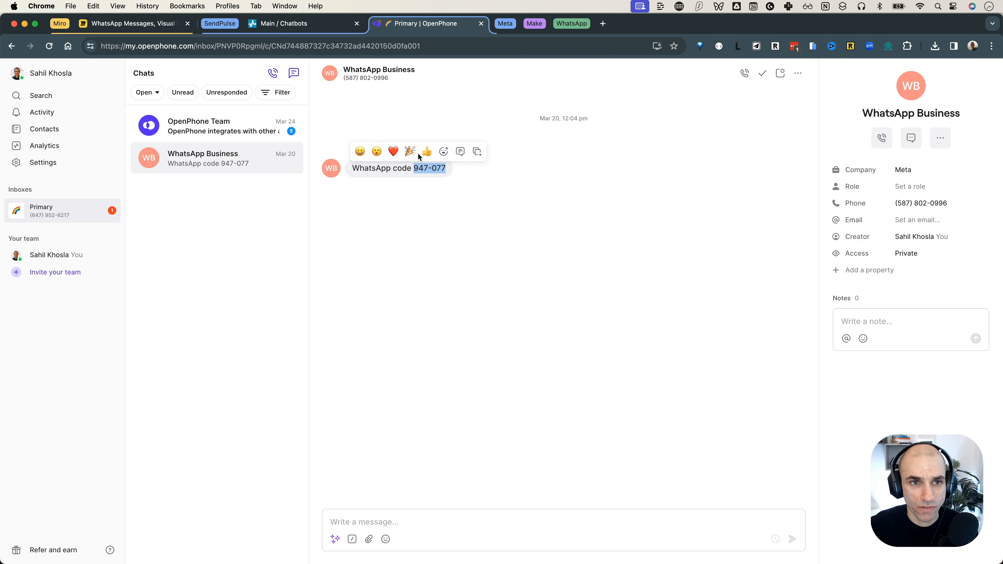
{"action": "left_click", "coordinate": [340, 29]}
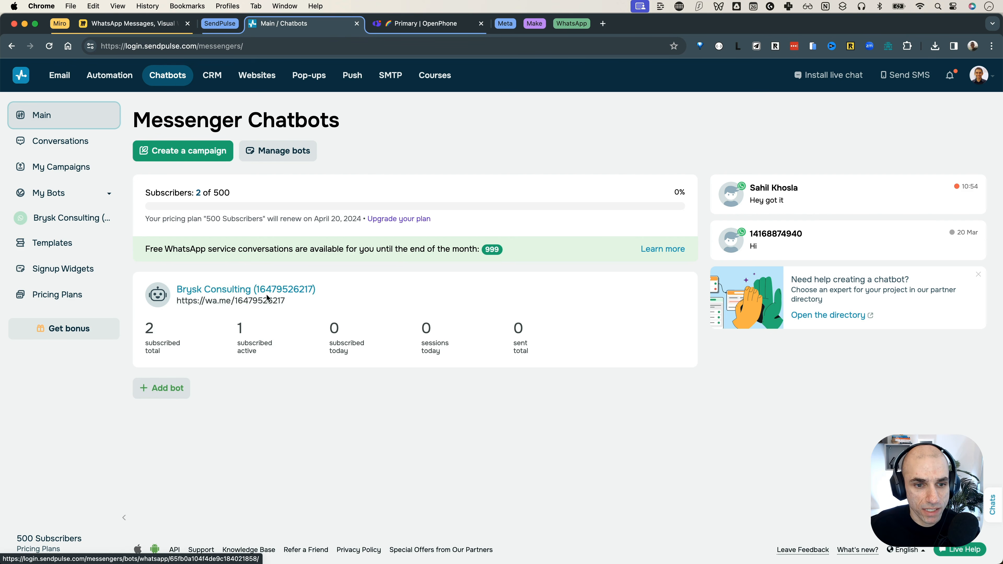
Step: Review the Meta, SendPulse, Phone Number, Solution Provider and API Key note areas in Miro
{"action": "left_click", "coordinate": [173, 27]}
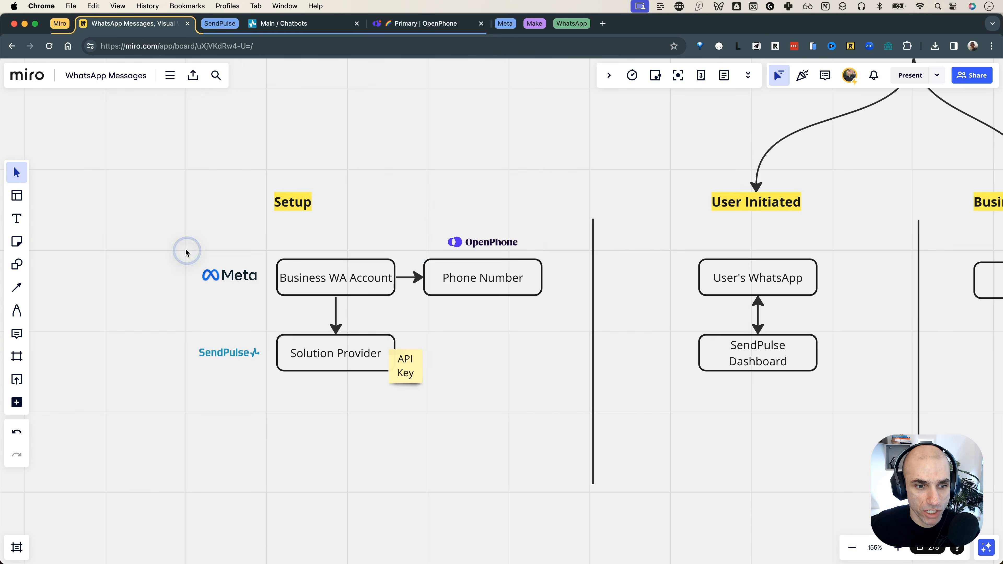
{"action": "left_click_drag", "start_coordinate": [256, 251], "coordinate": [411, 338]}
{"action": "left_click", "coordinate": [496, 334]}
{"action": "left_click_drag", "start_coordinate": [522, 332], "coordinate": [473, 258]}
{"action": "left_click_drag", "start_coordinate": [471, 351], "coordinate": [292, 407]}
{"action": "left_click", "coordinate": [307, 435]}
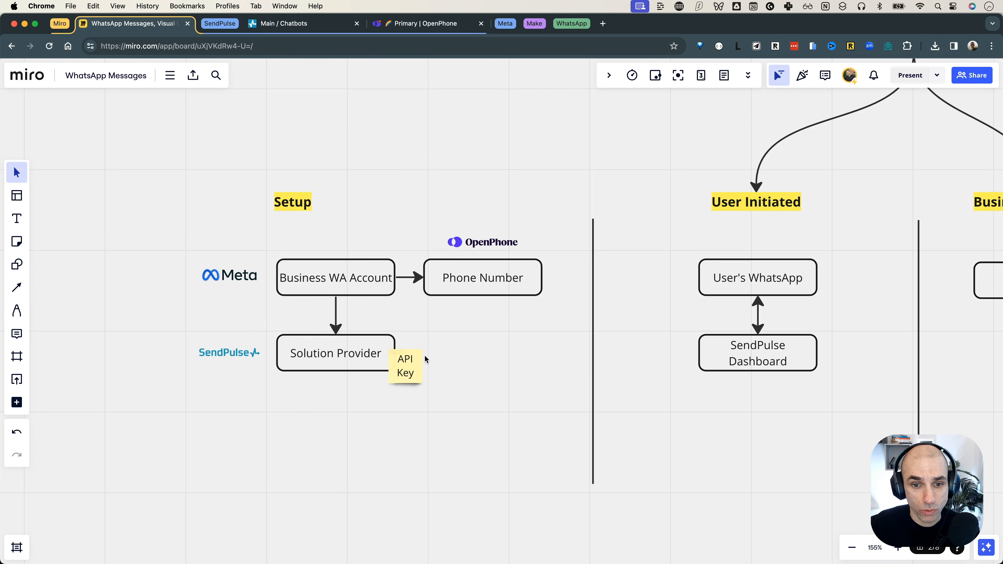
{"action": "left_click_drag", "start_coordinate": [440, 354], "coordinate": [406, 404]}
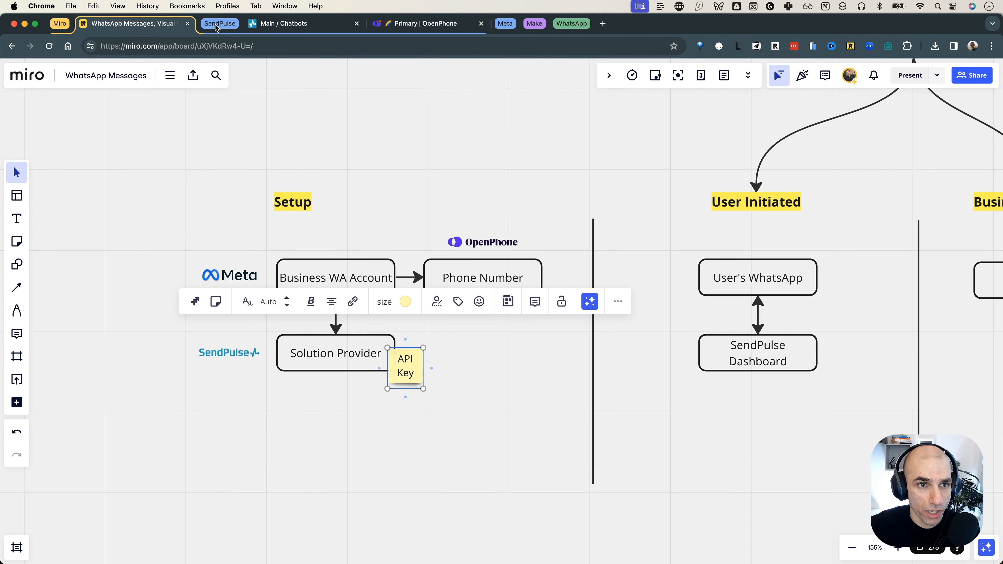
Step: Return to SendPulse and open Account settings from the avatar menu
{"action": "left_click", "coordinate": [290, 25]}
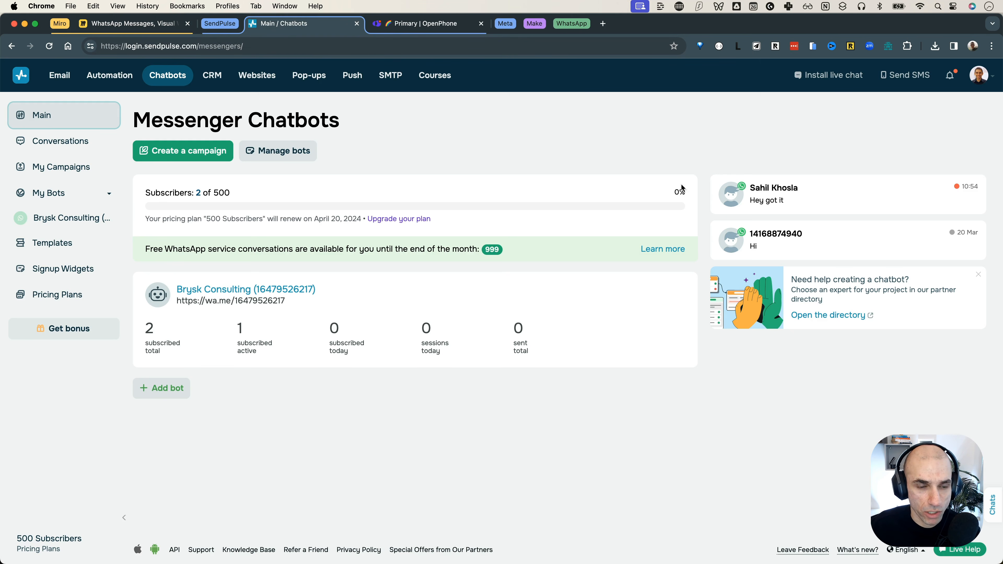
{"action": "mouse_move", "coordinate": [979, 77]}
{"action": "left_click", "coordinate": [896, 198]}
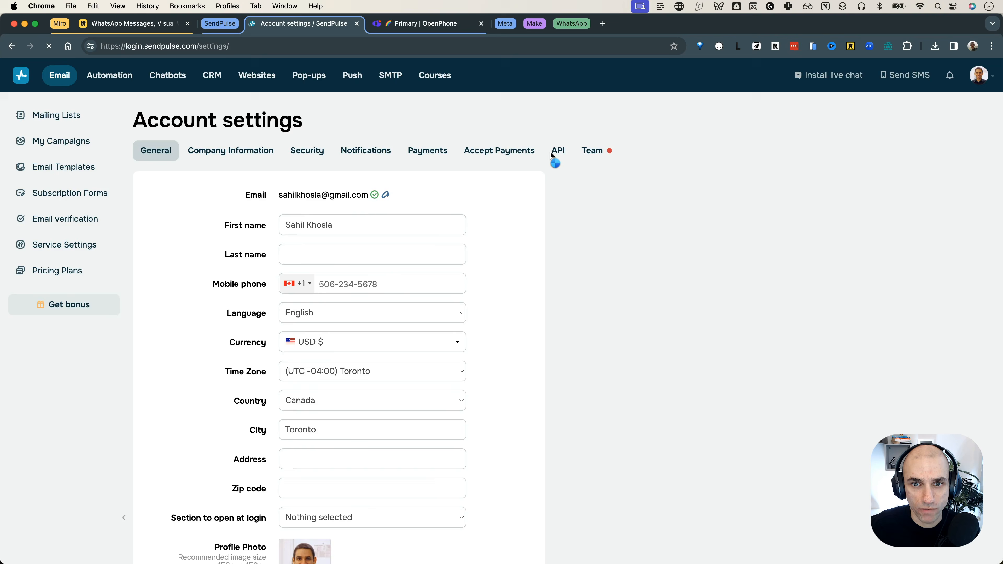
Step: View SendPulse's API settings with the masked ID and Secret, then return to the Miro diagram
{"action": "left_click", "coordinate": [559, 151]}
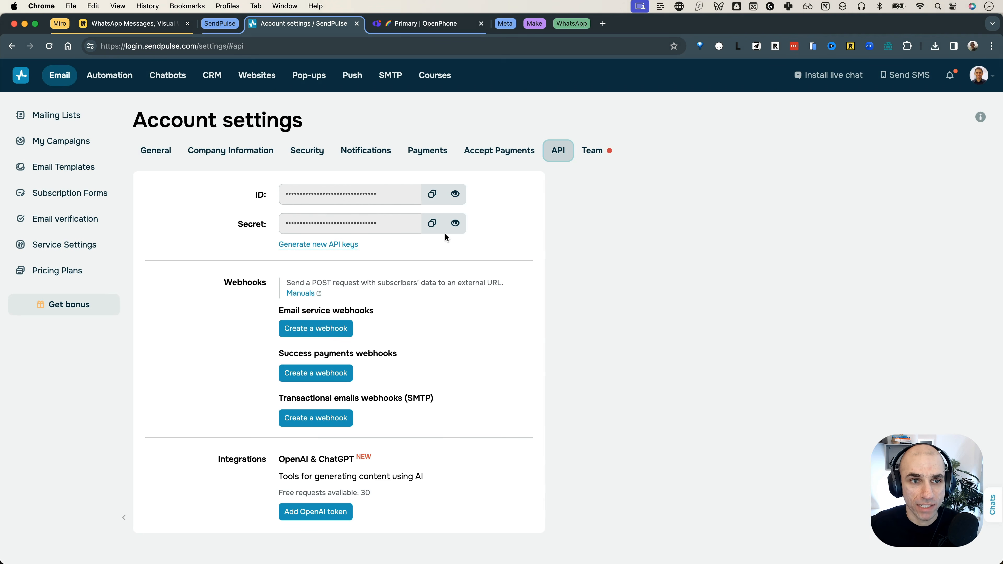
{"action": "left_click", "coordinate": [129, 23]}
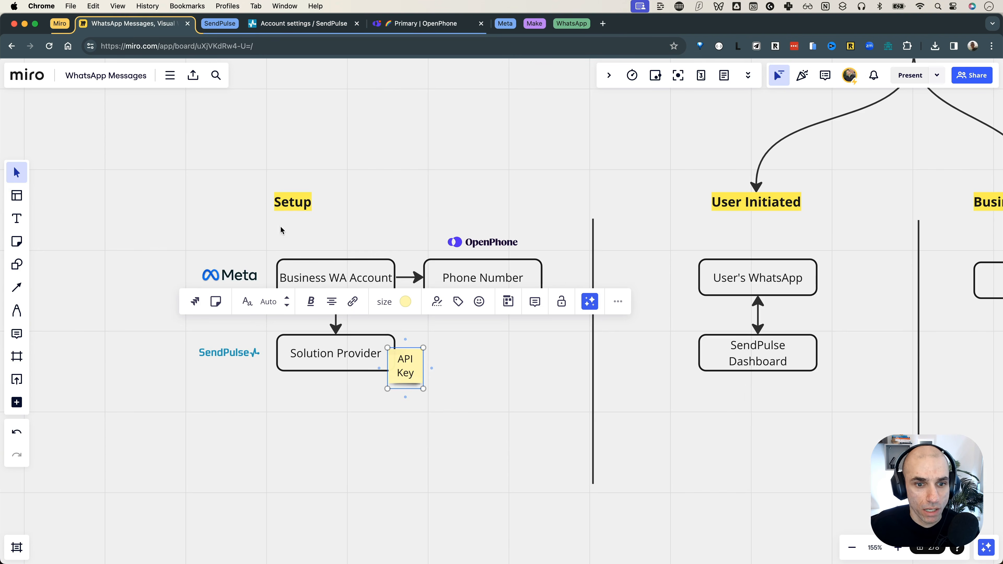
Step: Move the API Key note below Solution Provider and add a copied box labelled 'Make'
{"action": "left_click_drag", "start_coordinate": [410, 368], "coordinate": [292, 384]}
{"action": "left_click", "coordinate": [373, 395]}
{"action": "left_click_drag", "start_coordinate": [404, 355], "coordinate": [484, 353]}
{"action": "double_click", "coordinate": [484, 353]}
{"action": "type", "text": "Make"}
Step: Connect Solution Provider to the Make box with a two-way arrow, aligning Make under Phone Number
{"action": "left_click", "coordinate": [389, 354]}
{"action": "left_click_drag", "start_coordinate": [406, 358], "coordinate": [422, 361]}
{"action": "left_click", "coordinate": [474, 353]}
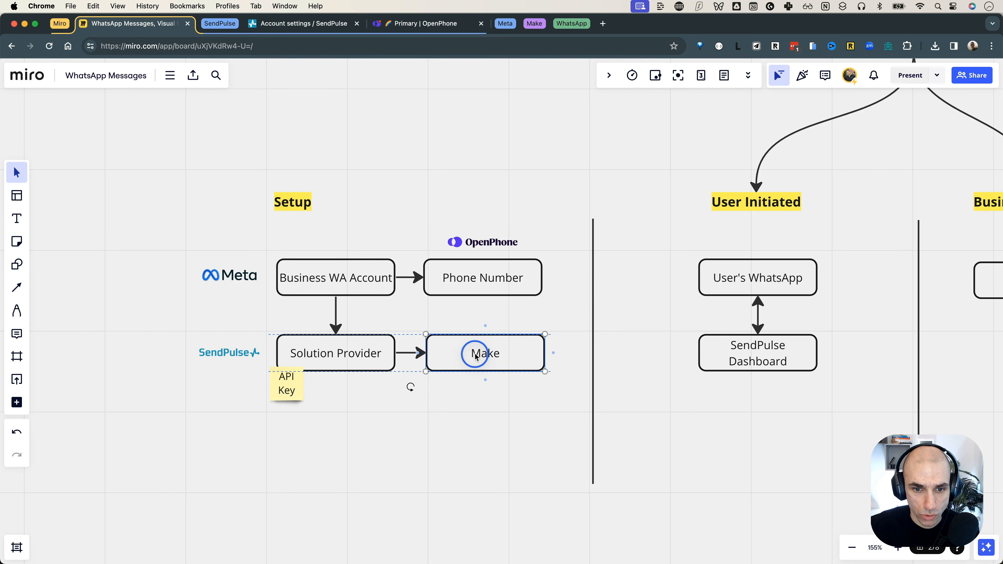
{"action": "left_click_drag", "start_coordinate": [478, 354], "coordinate": [481, 355]}
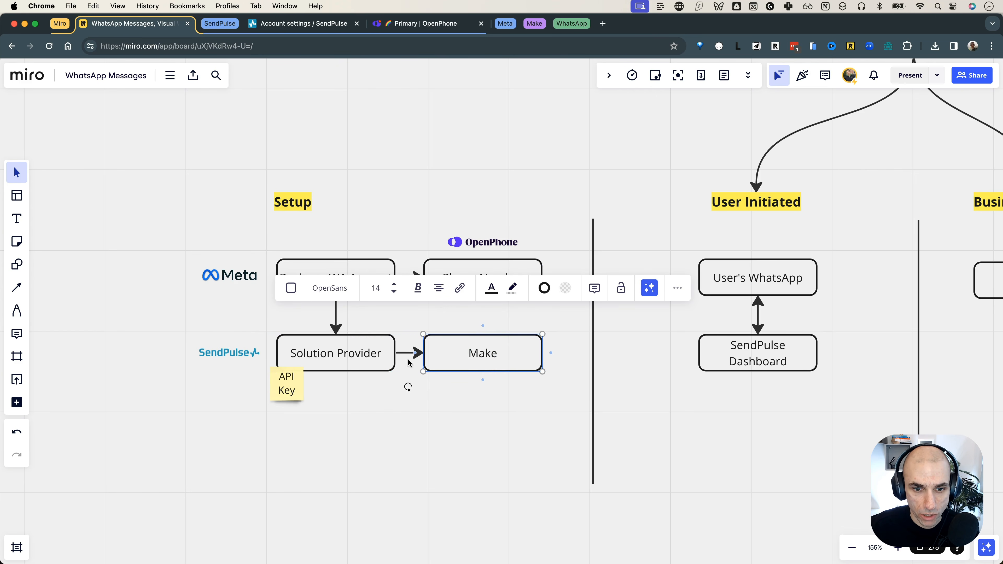
{"action": "left_click", "coordinate": [407, 354]}
{"action": "left_click", "coordinate": [309, 307]}
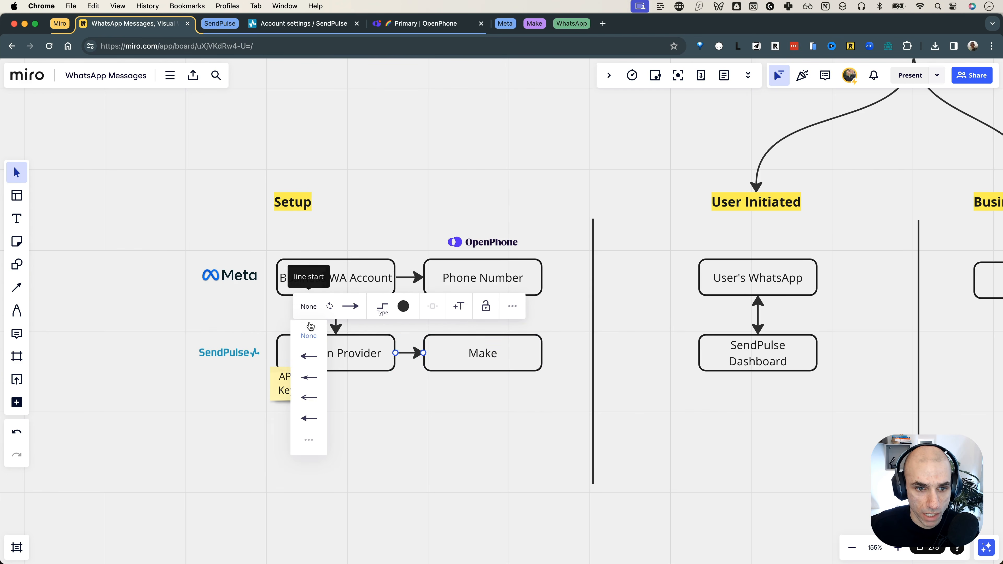
{"action": "left_click", "coordinate": [308, 356]}
{"action": "left_click", "coordinate": [449, 403]}
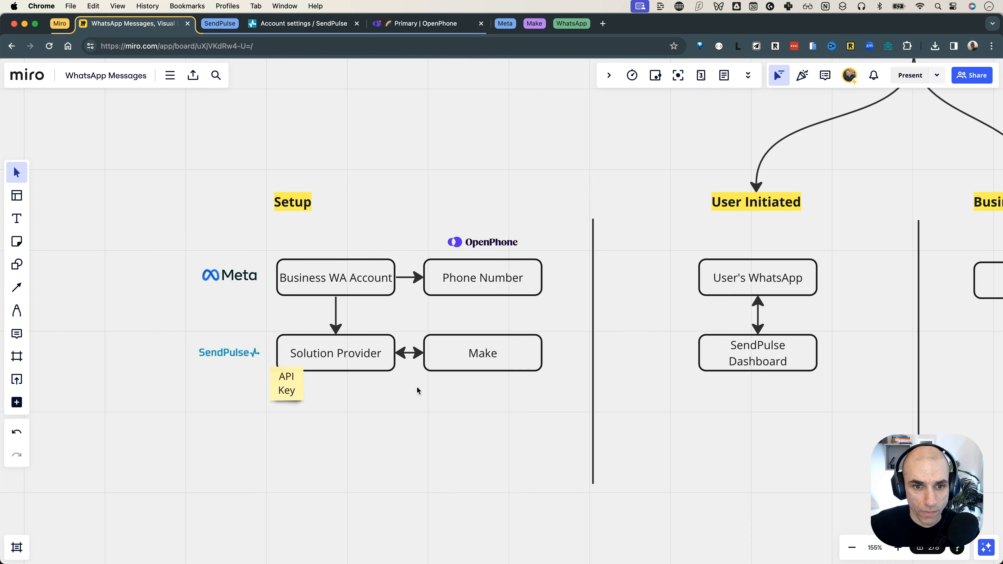
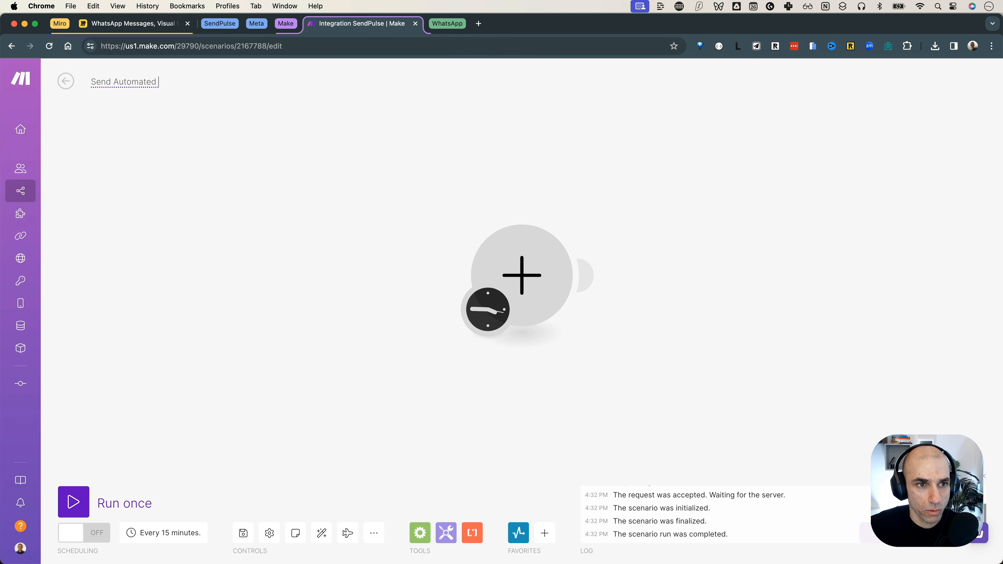
Step: Title the scenario 'Send Automated WA Message using SendPulse', correcting the mistyped 'Sne'
{"action": "type", "text": "age using Sne"}
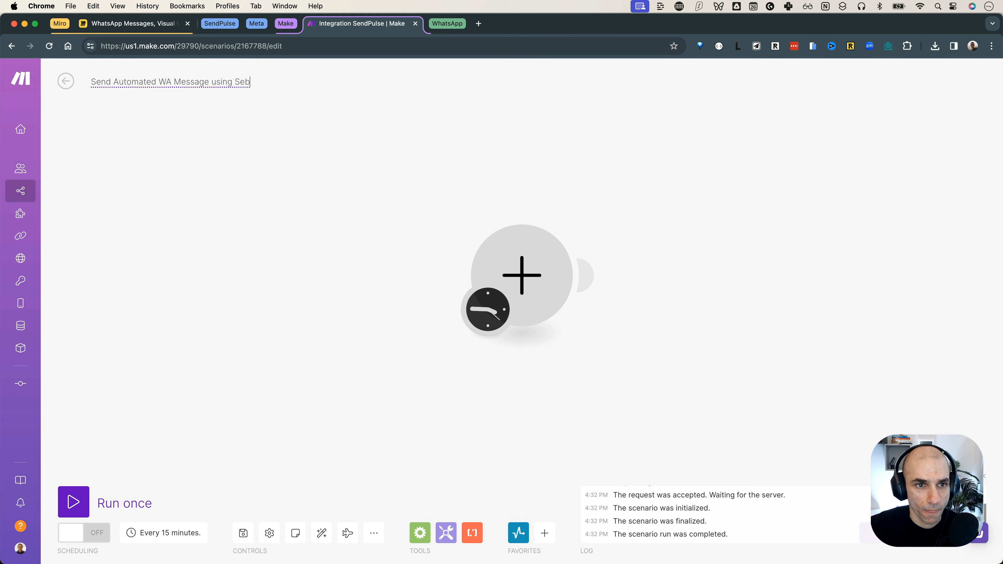
{"action": "key", "text": "BackSpace"}
{"action": "key", "text": "BackSpace"}
{"action": "type", "text": "endPulse"}
{"action": "key", "text": "Return"}
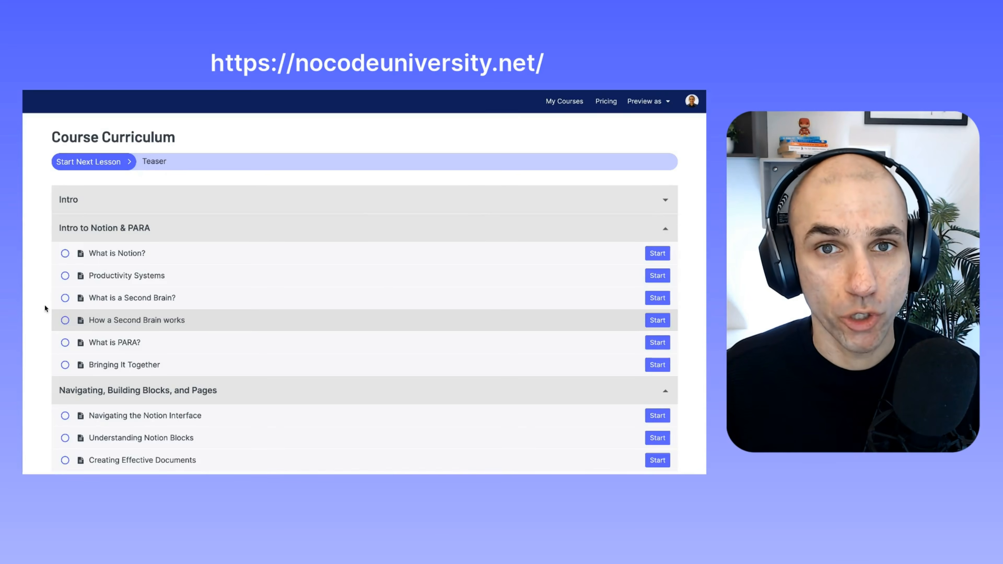
{"action": "scroll", "coordinate": [41, 304], "scroll_direction": "down", "scroll_amount": 6}
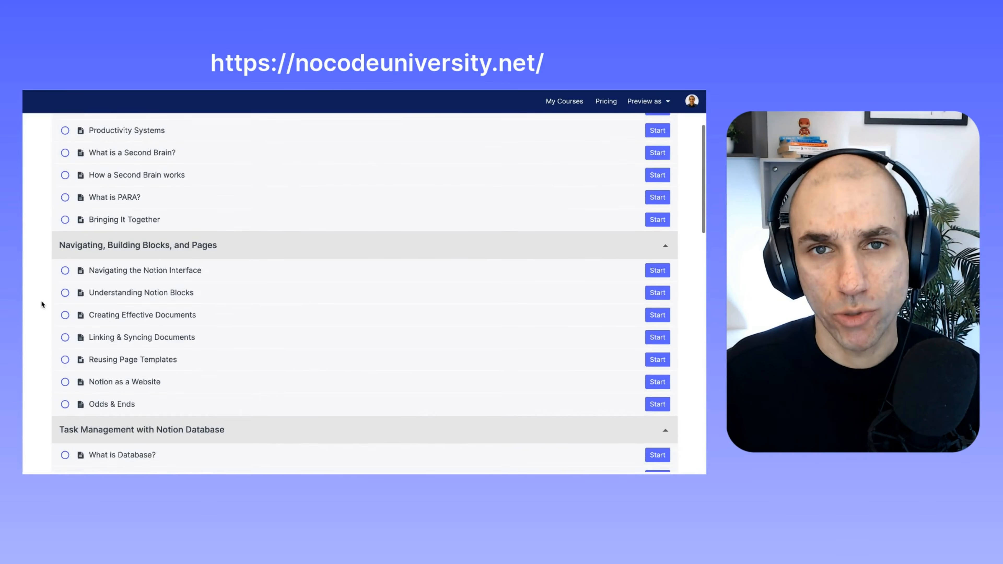
{"action": "scroll", "coordinate": [41, 301], "scroll_direction": "down", "scroll_amount": 8}
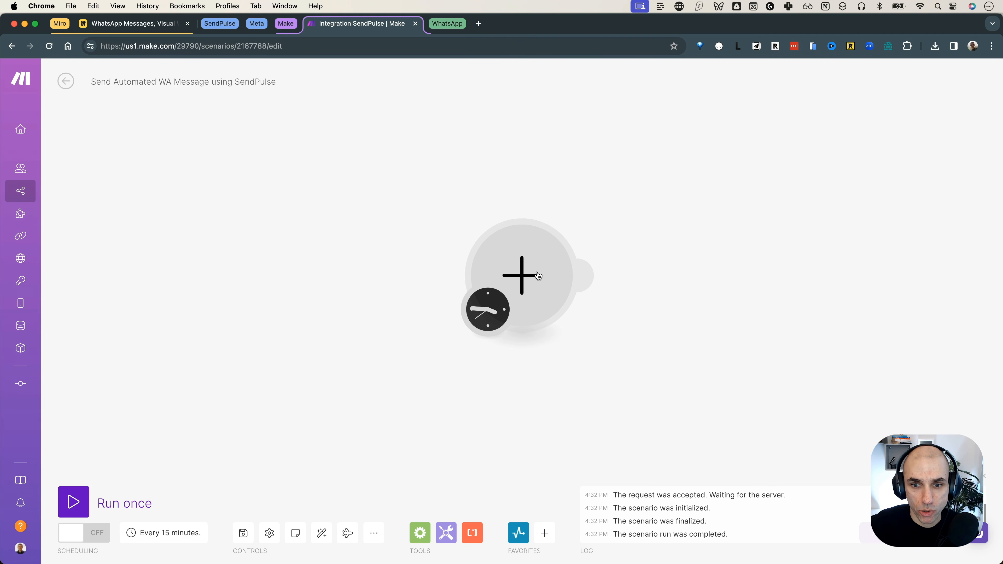
Step: Review the Solution Provider box in the Miro setup diagram
{"action": "left_click", "coordinate": [127, 24]}
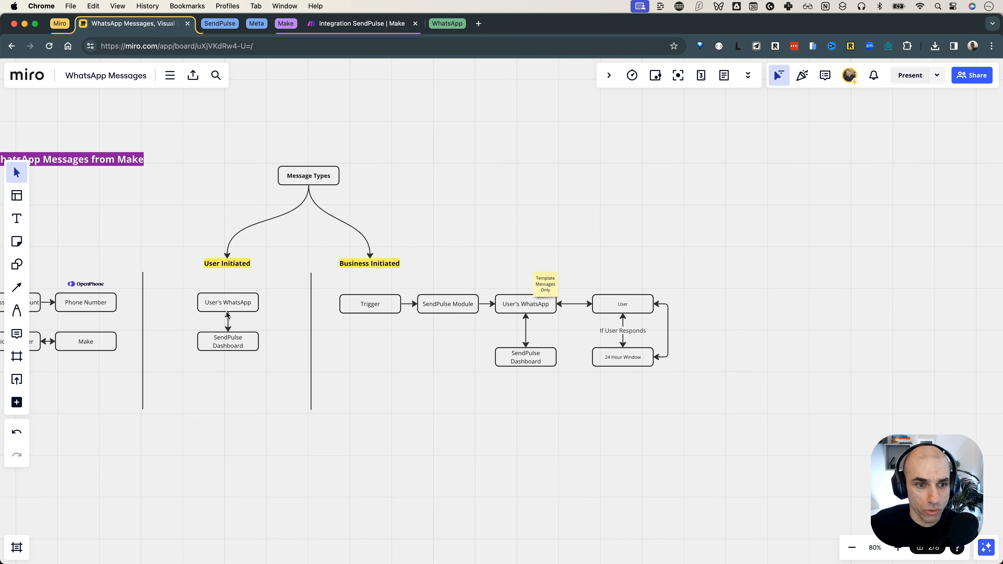
{"action": "left_click_drag", "start_coordinate": [178, 328], "coordinate": [361, 323]}
{"action": "left_click", "coordinate": [194, 337]}
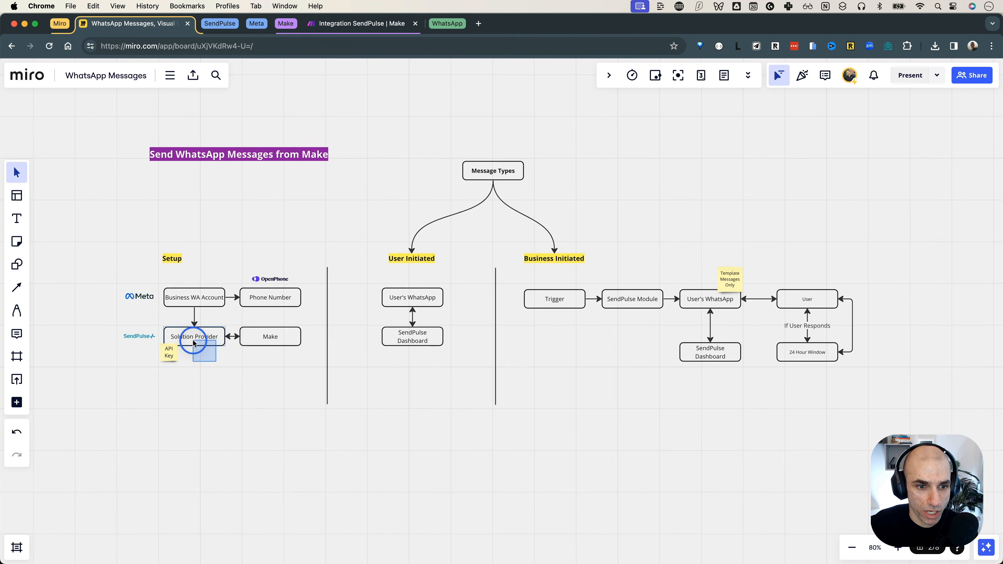
Step: Add SendPulse's 'Send a Whatsapp Bot Template Message' as the scenario's first module
{"action": "left_click", "coordinate": [349, 30]}
{"action": "left_click", "coordinate": [540, 298]}
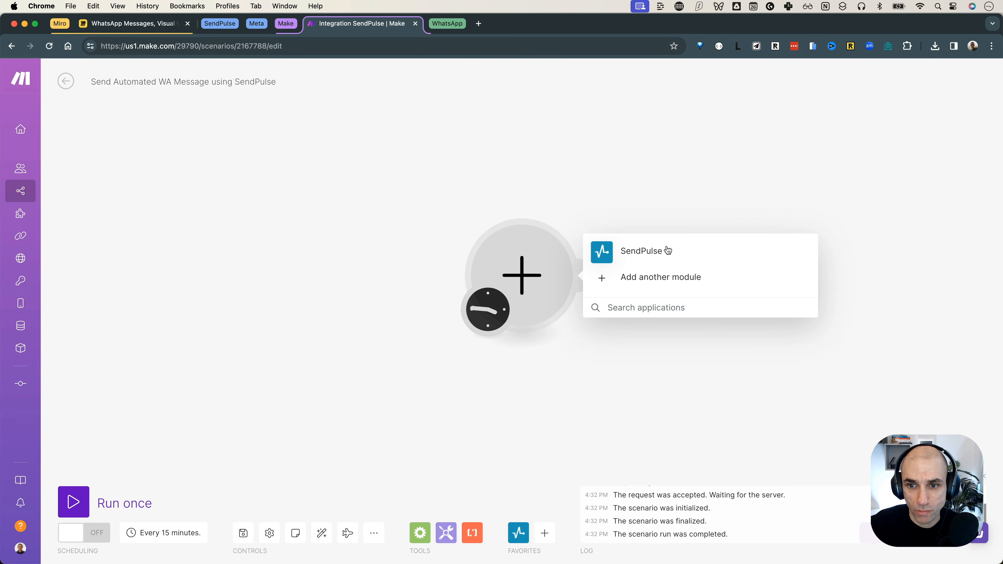
{"action": "left_click", "coordinate": [667, 249]}
{"action": "scroll", "coordinate": [698, 340], "scroll_direction": "down", "scroll_amount": 6}
{"action": "scroll", "coordinate": [699, 340], "scroll_direction": "down", "scroll_amount": 6}
{"action": "type", "text": "what"}
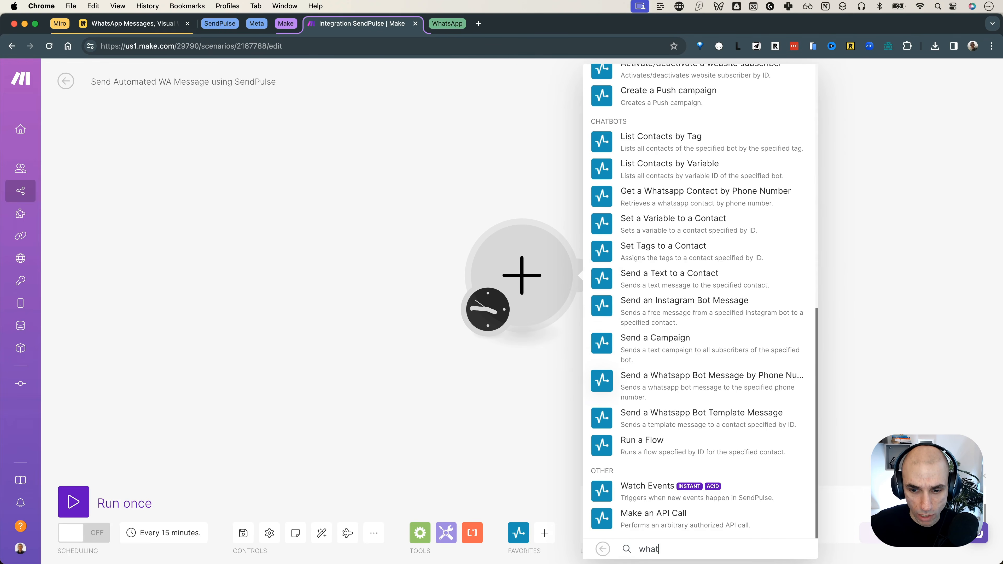
{"action": "type", "text": "s"}
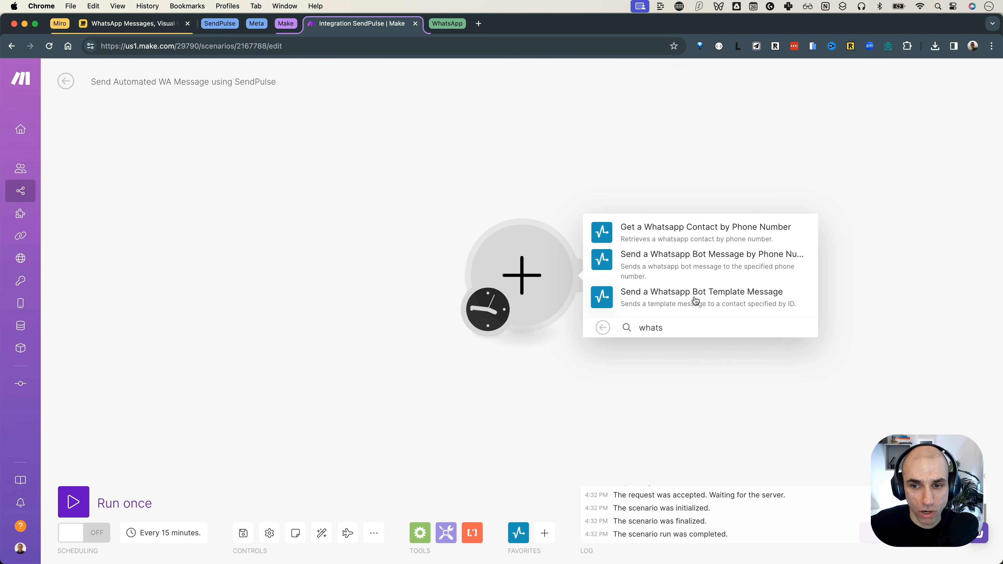
{"action": "left_click", "coordinate": [695, 302]}
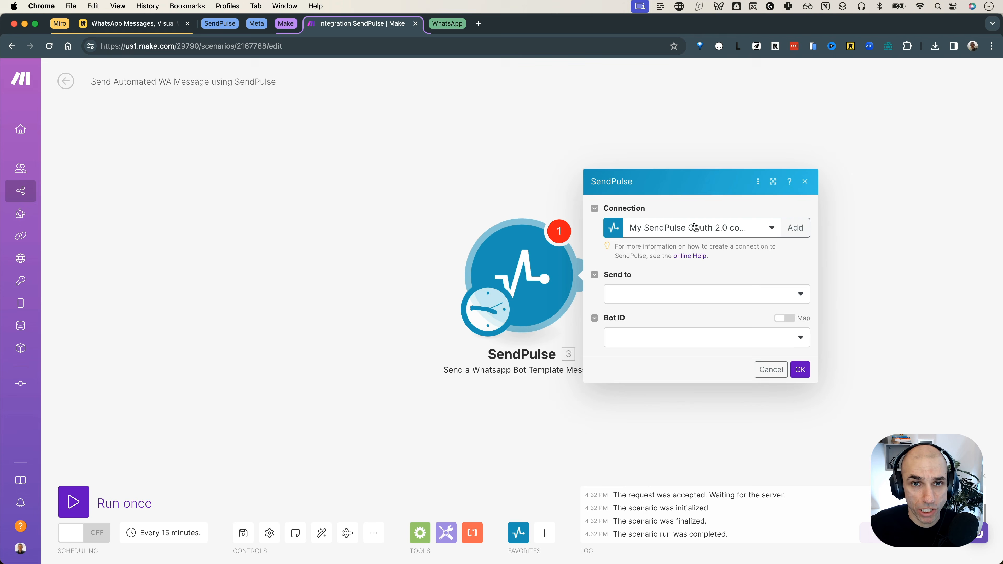
Step: Set the module's Send to option to Contact ID
{"action": "left_click", "coordinate": [685, 295]}
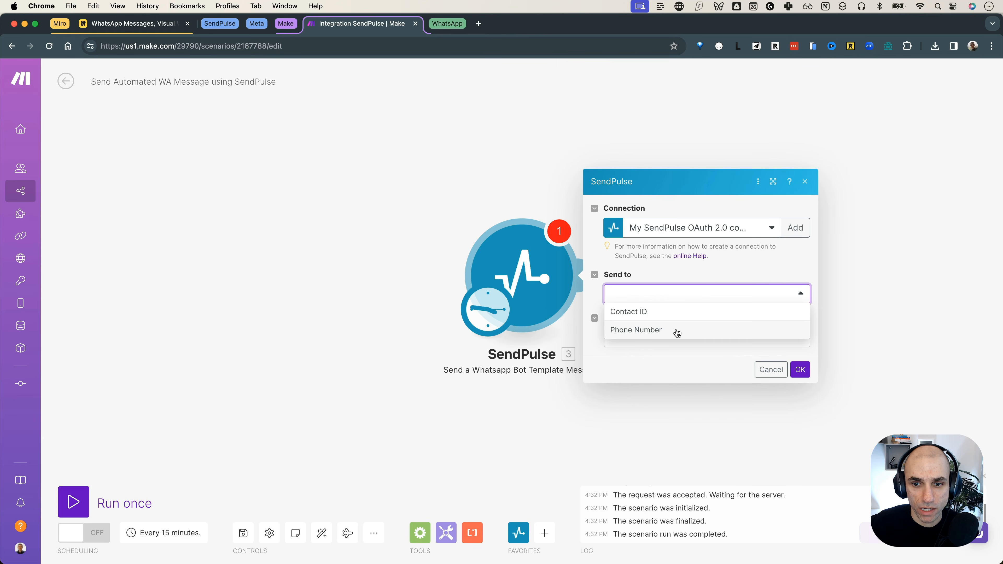
{"action": "left_click", "coordinate": [677, 311]}
{"action": "left_click", "coordinate": [681, 308]}
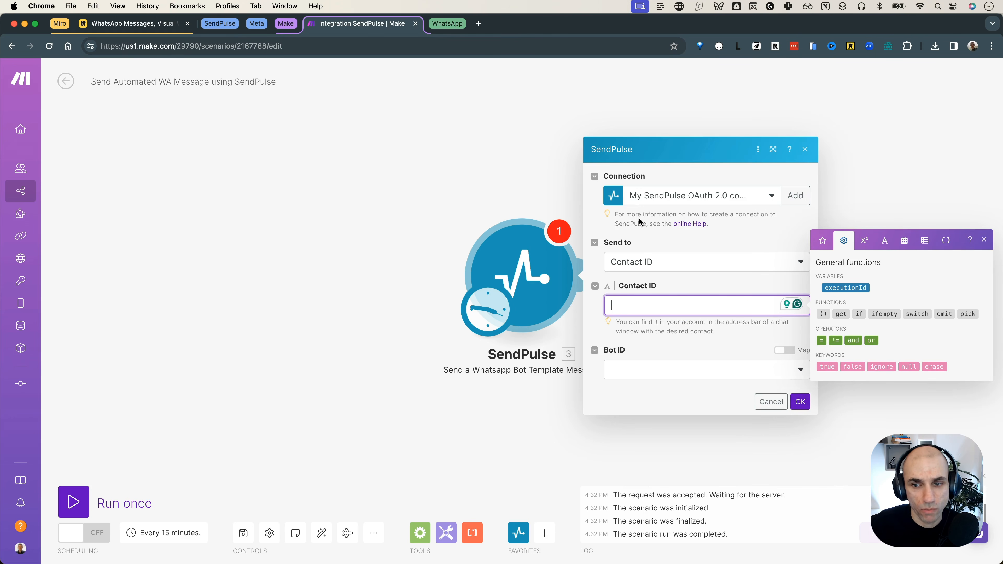
{"action": "left_click", "coordinate": [663, 263]}
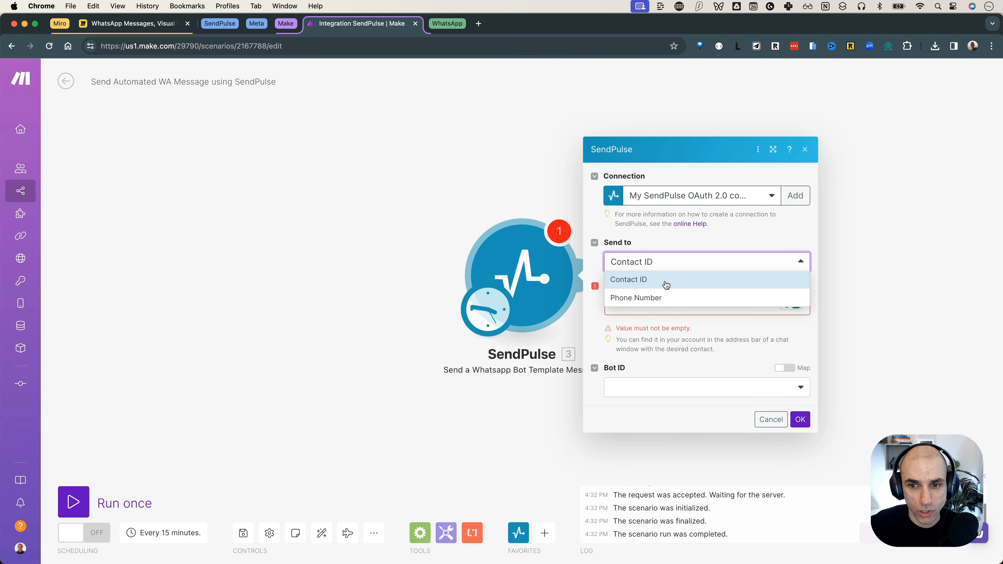
{"action": "left_click", "coordinate": [666, 285]}
Step: Paste the contact's ID from the SendPulse Conversations URL and choose Brysk Consulting as bot
{"action": "left_click", "coordinate": [229, 24]}
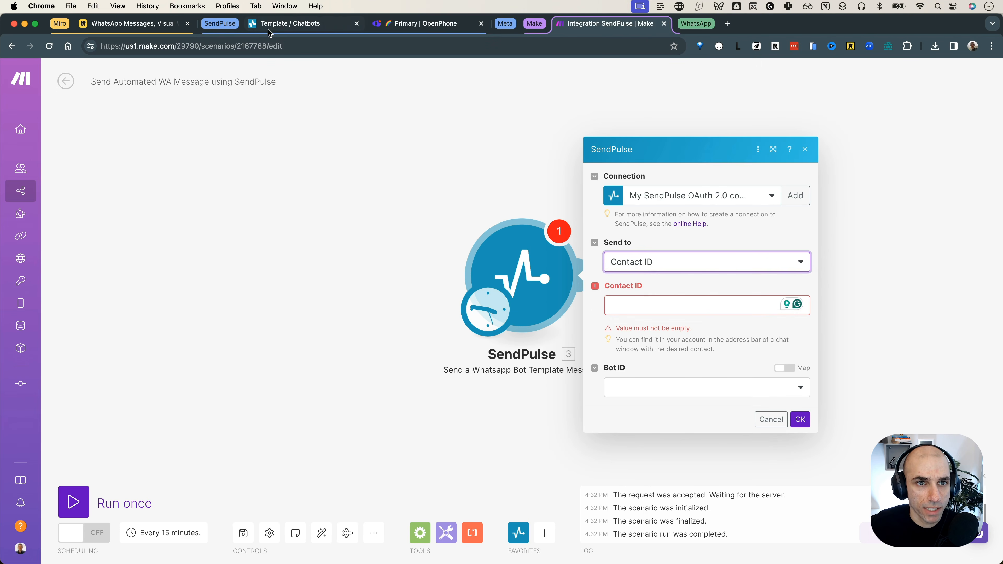
{"action": "left_click", "coordinate": [268, 27]}
{"action": "left_click", "coordinate": [65, 103]}
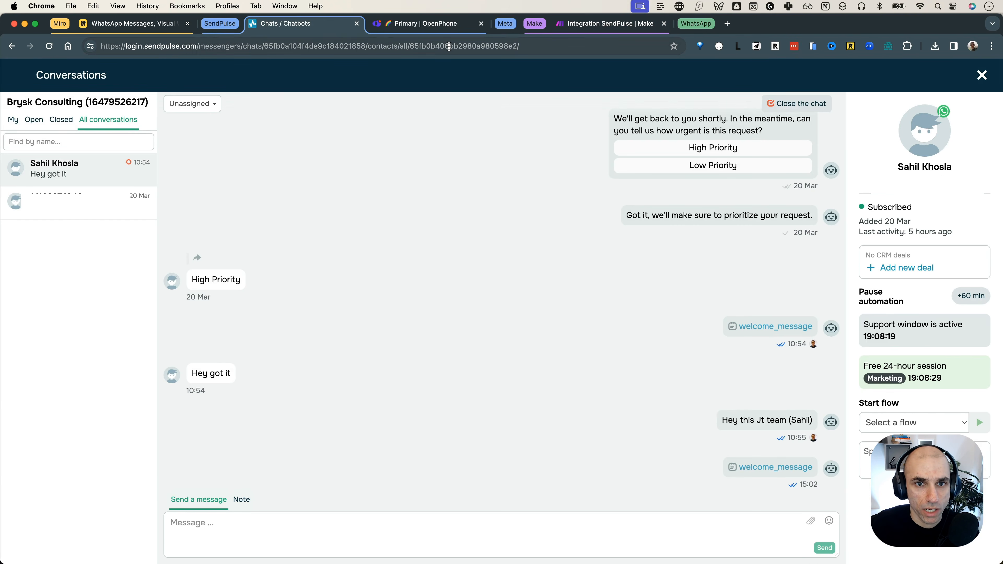
{"action": "double_click", "coordinate": [450, 45]}
{"action": "key", "text": "super+c"}
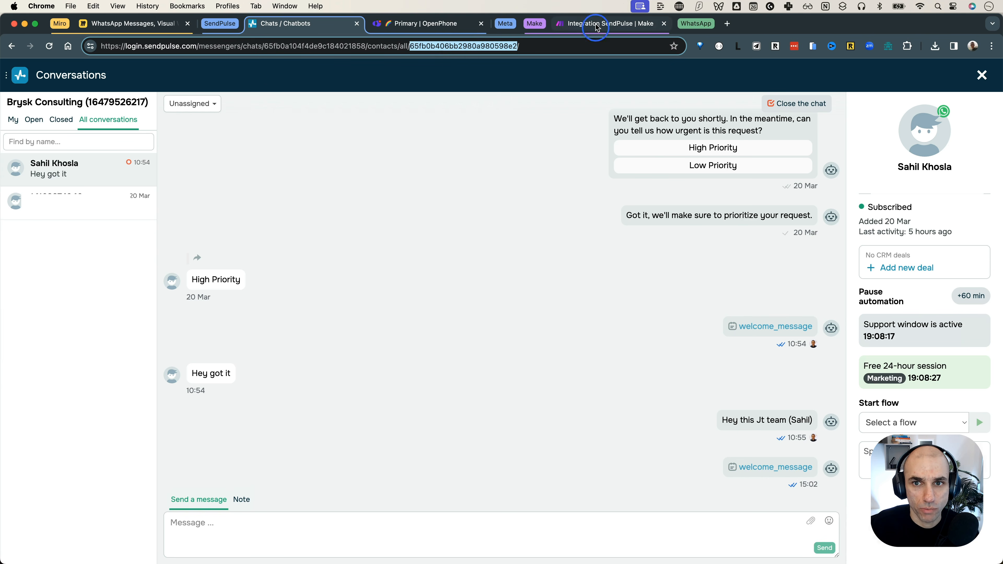
{"action": "left_click", "coordinate": [598, 25]}
{"action": "left_click", "coordinate": [692, 300]}
{"action": "key", "text": "super+v"}
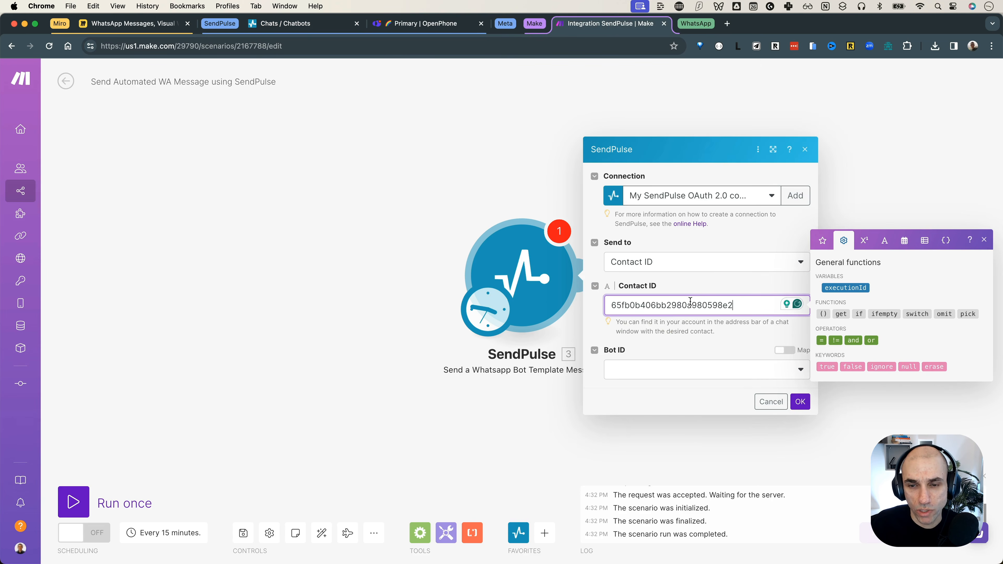
{"action": "left_click", "coordinate": [697, 286]}
{"action": "left_click", "coordinate": [687, 262]}
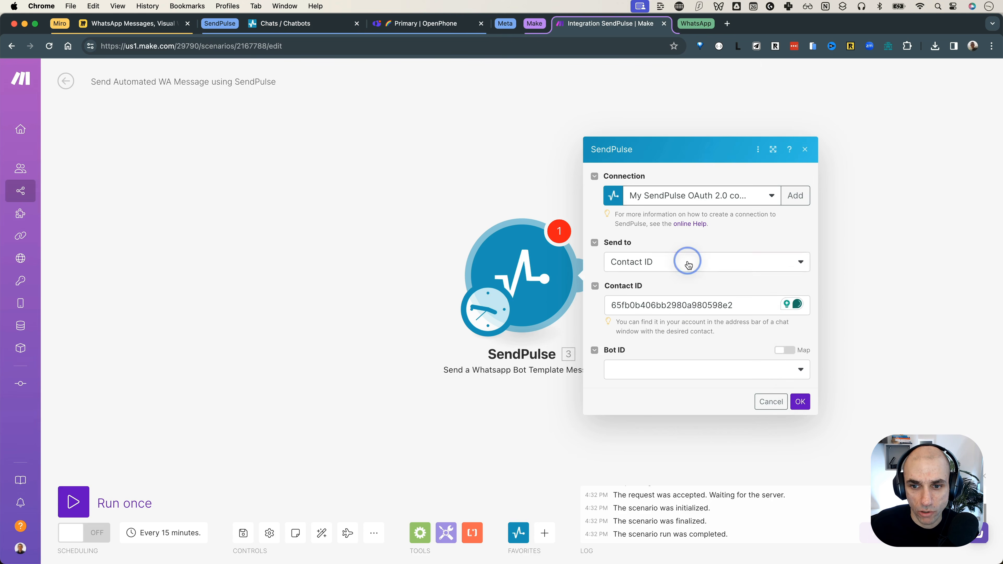
{"action": "left_click", "coordinate": [672, 332]}
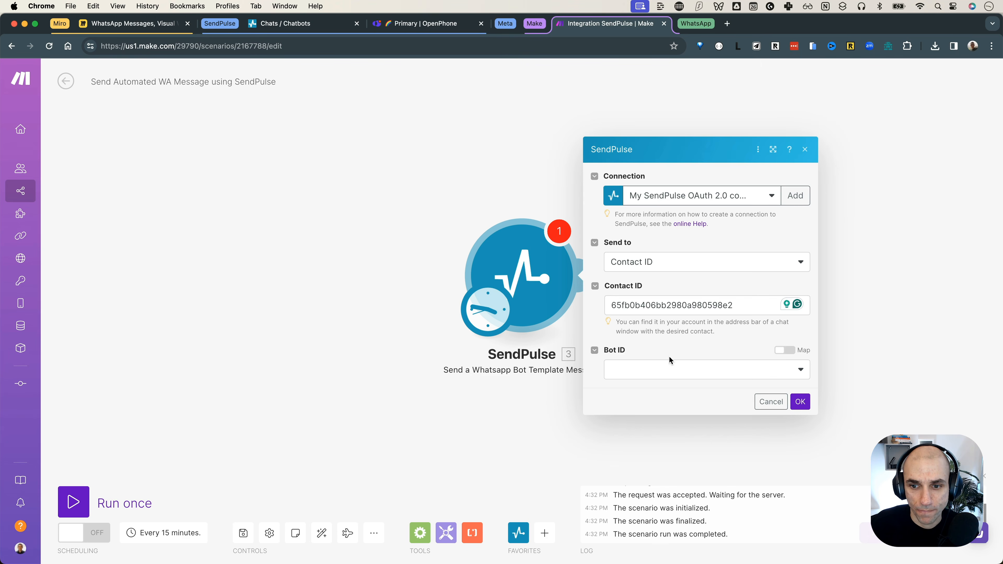
{"action": "left_click", "coordinate": [693, 368]}
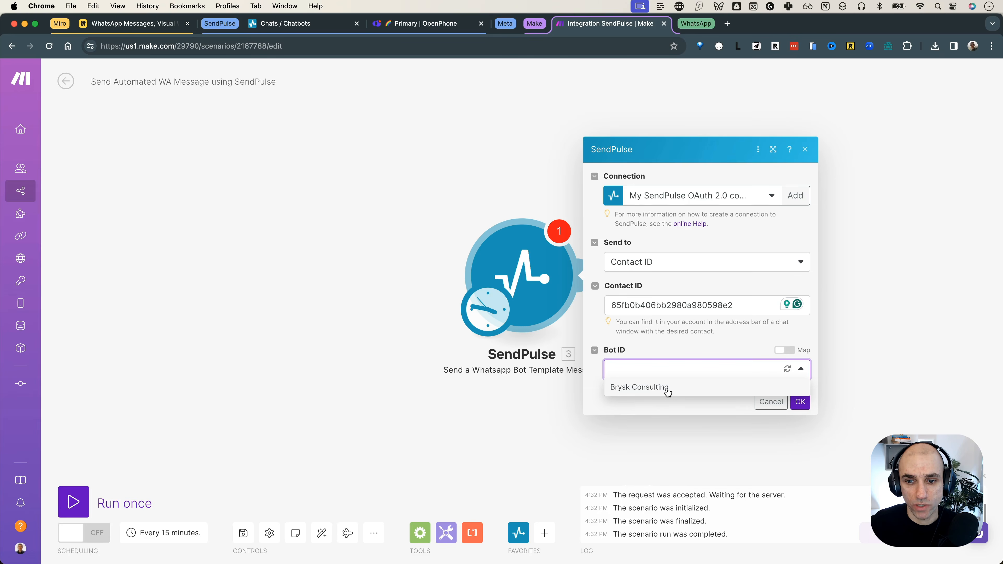
{"action": "left_click", "coordinate": [667, 389]}
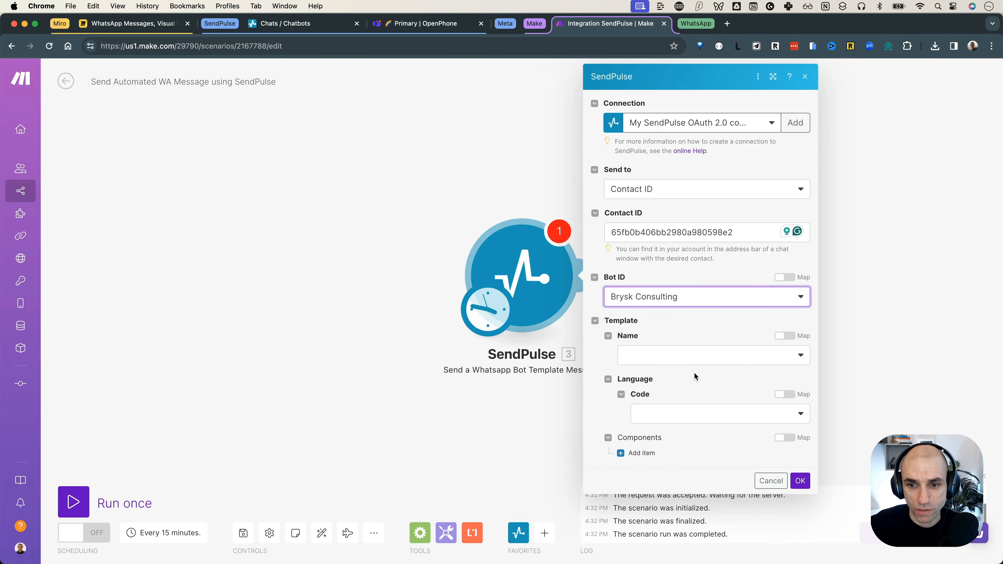
Step: Check in SendPulse's template list which message template is Approved
{"action": "left_click", "coordinate": [695, 359]}
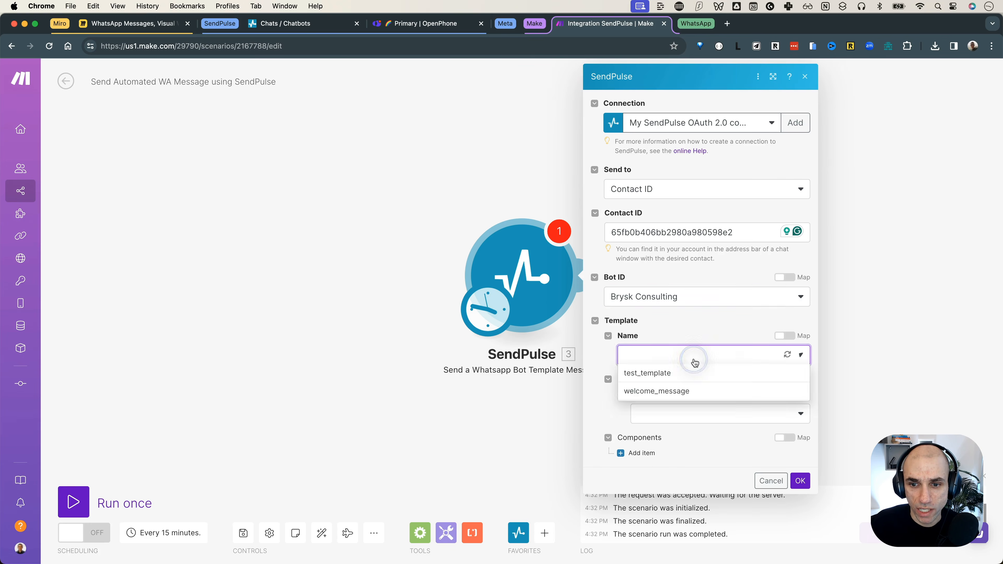
{"action": "left_click", "coordinate": [686, 392]}
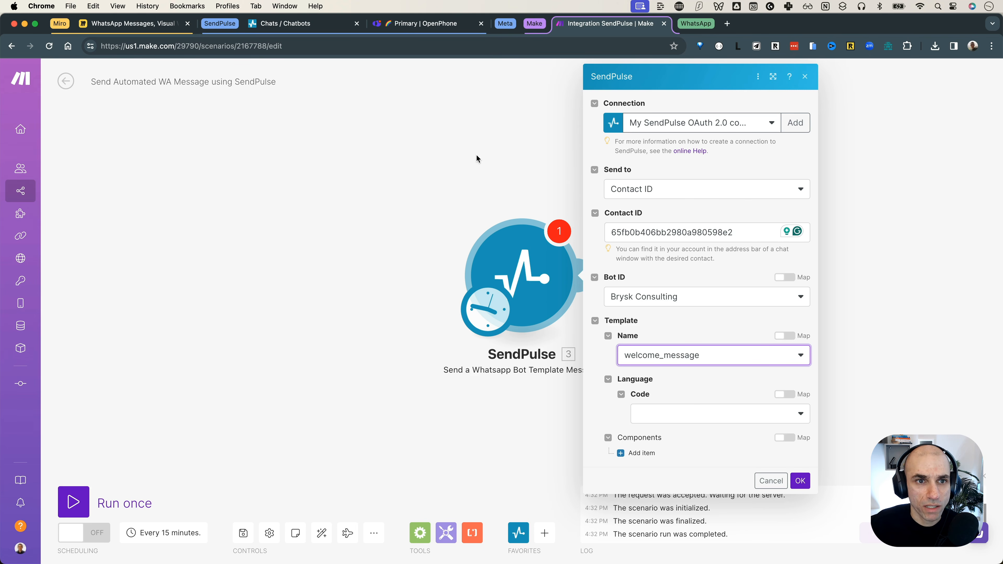
{"action": "left_click", "coordinate": [276, 24]}
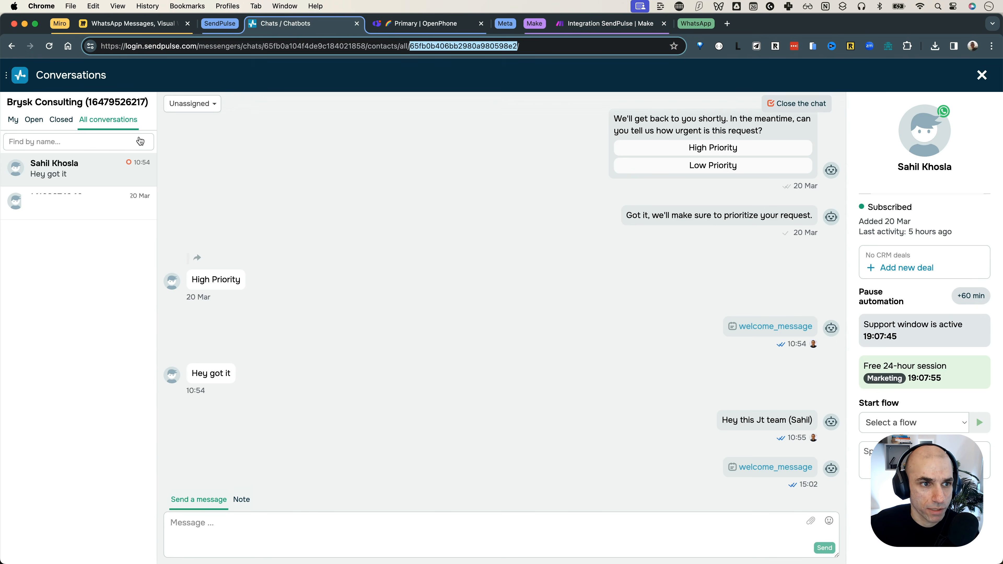
{"action": "left_click", "coordinate": [70, 92]}
{"action": "double_click", "coordinate": [597, 273]}
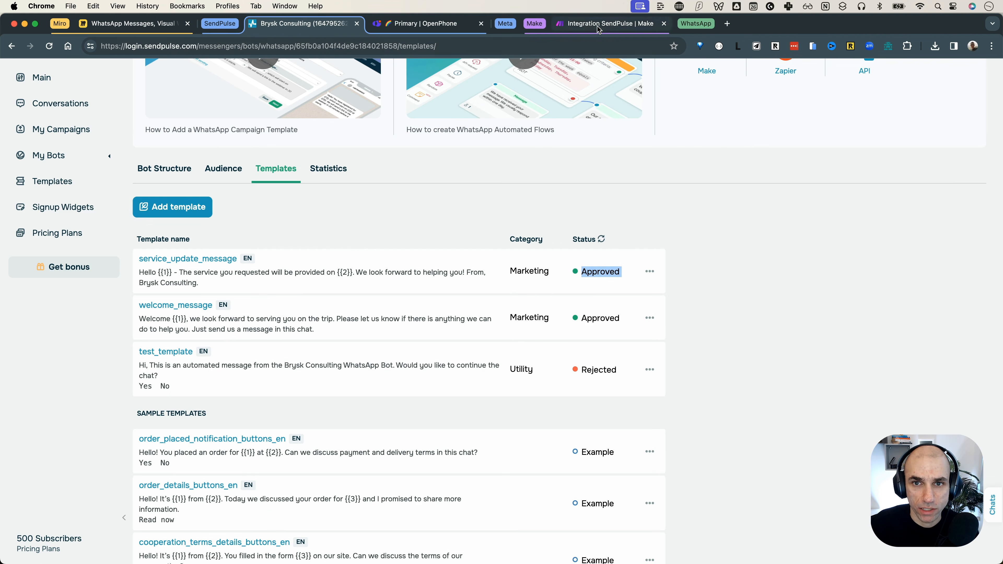
{"action": "left_click", "coordinate": [608, 23]}
Step: Choose the service_update_message template with English as its language code
{"action": "left_click", "coordinate": [735, 360]}
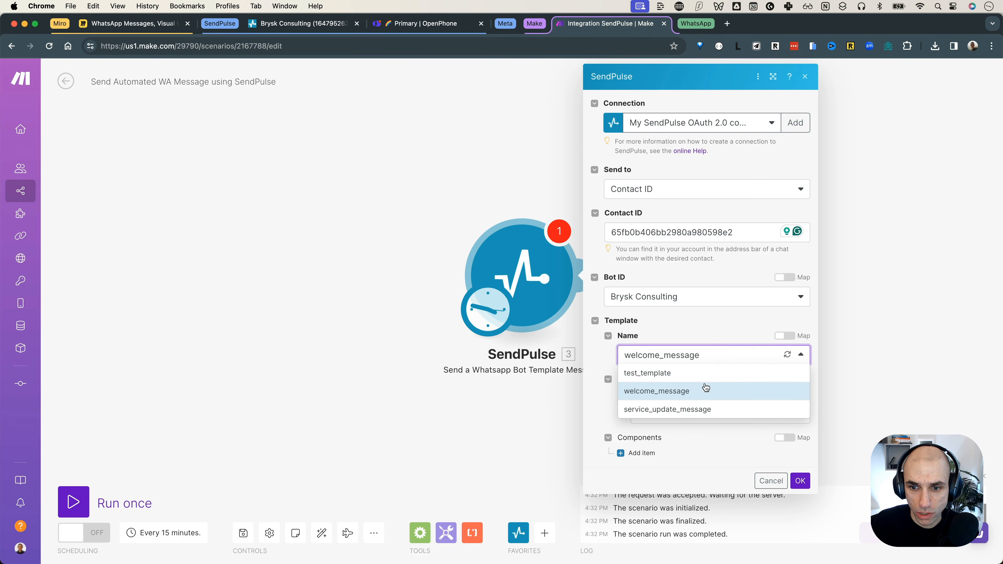
{"action": "left_click", "coordinate": [704, 411]}
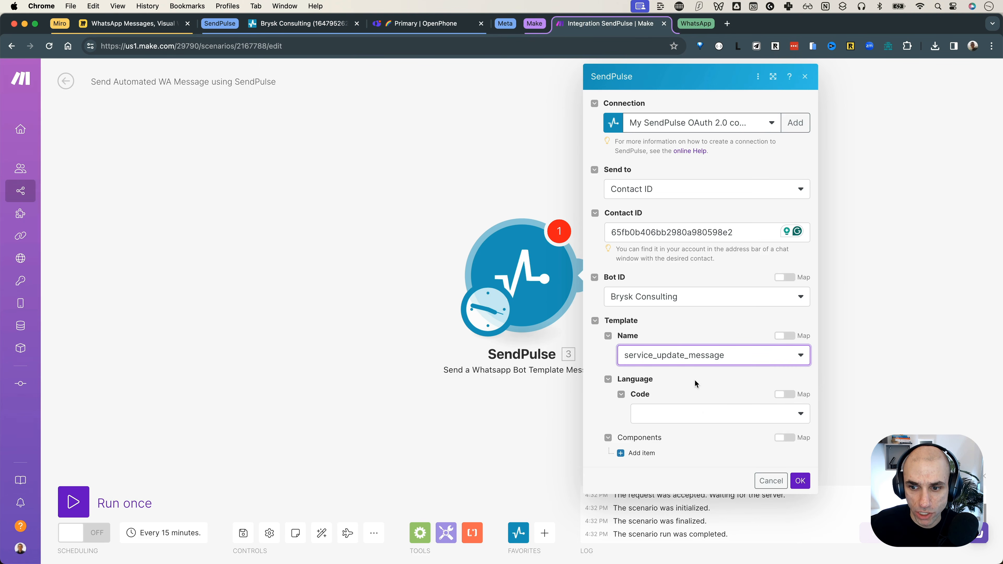
{"action": "left_click", "coordinate": [697, 413]}
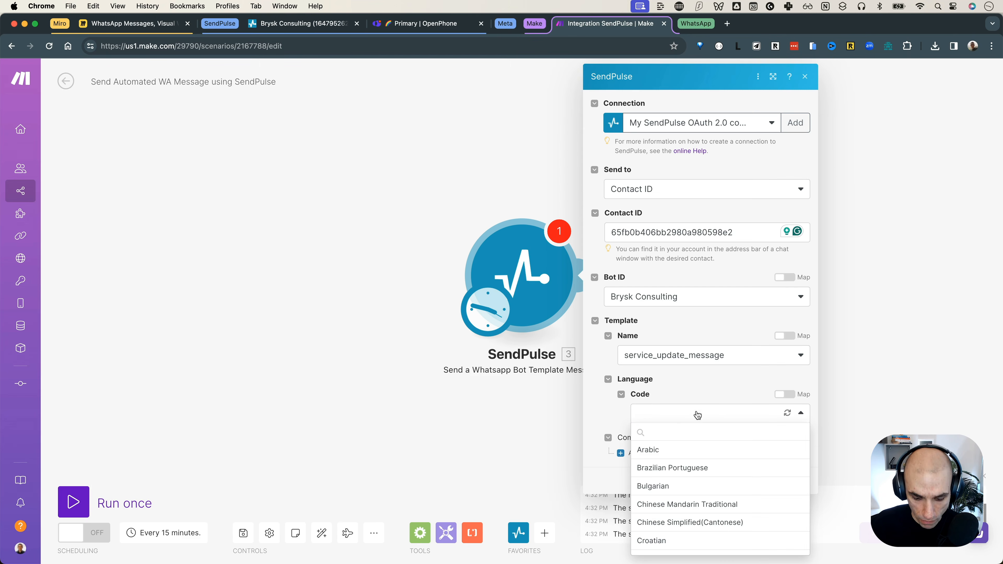
{"action": "type", "text": "eng"}
{"action": "left_click", "coordinate": [693, 451]}
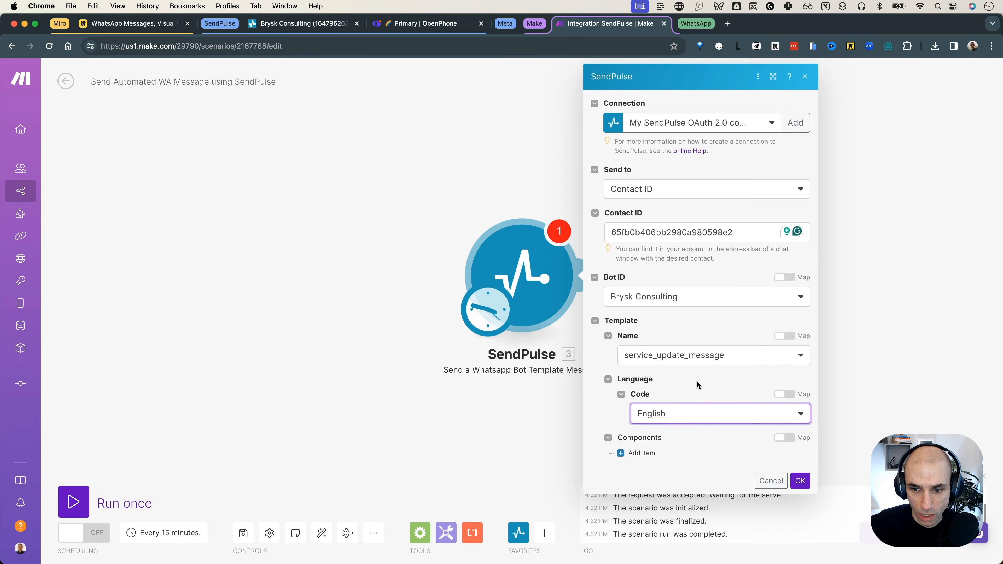
Step: Add a Body component whose first text parameter is the recipient's name
{"action": "left_click", "coordinate": [649, 454]}
{"action": "scroll", "coordinate": [679, 415], "scroll_direction": "down", "scroll_amount": 1}
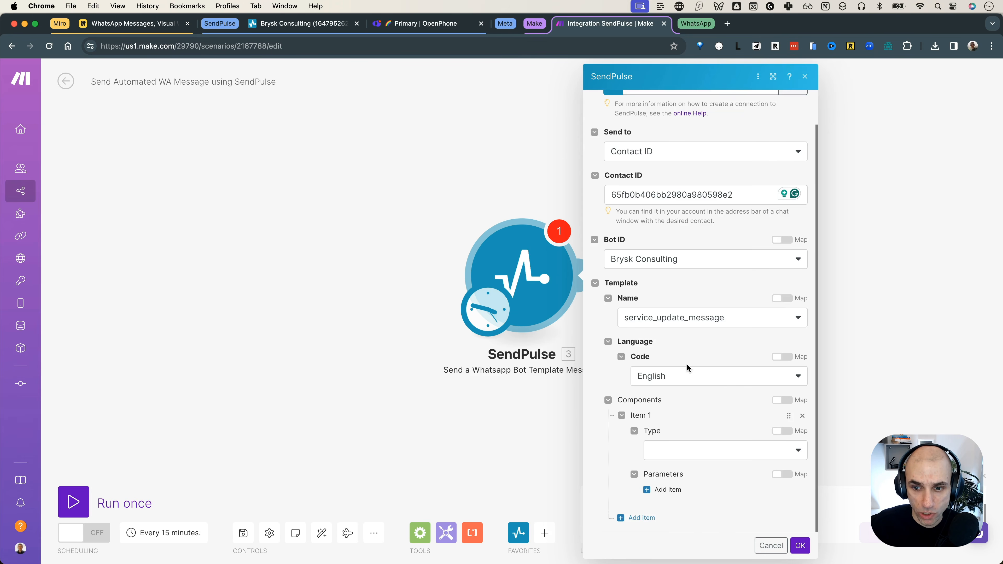
{"action": "left_click", "coordinate": [684, 450]}
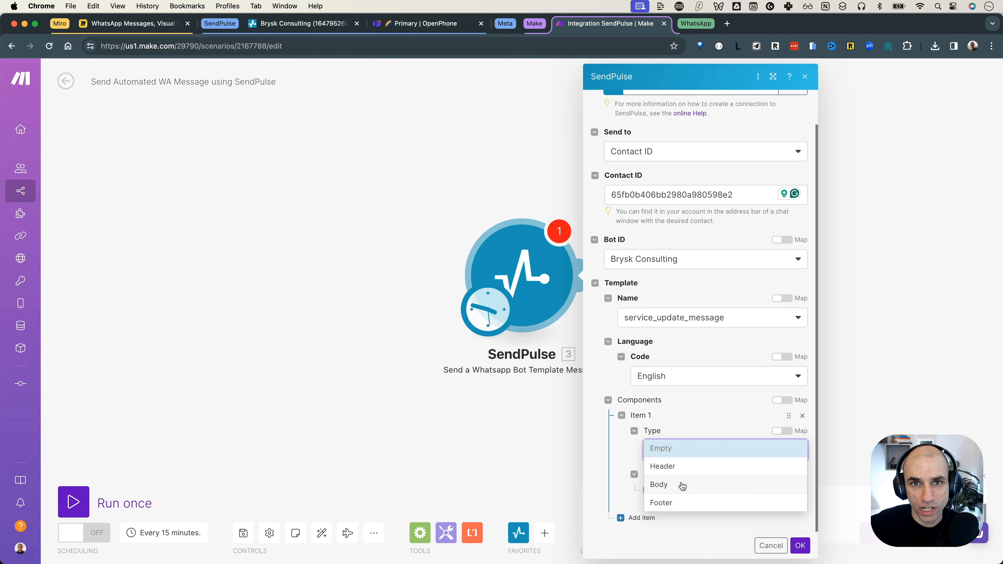
{"action": "left_click", "coordinate": [683, 485]}
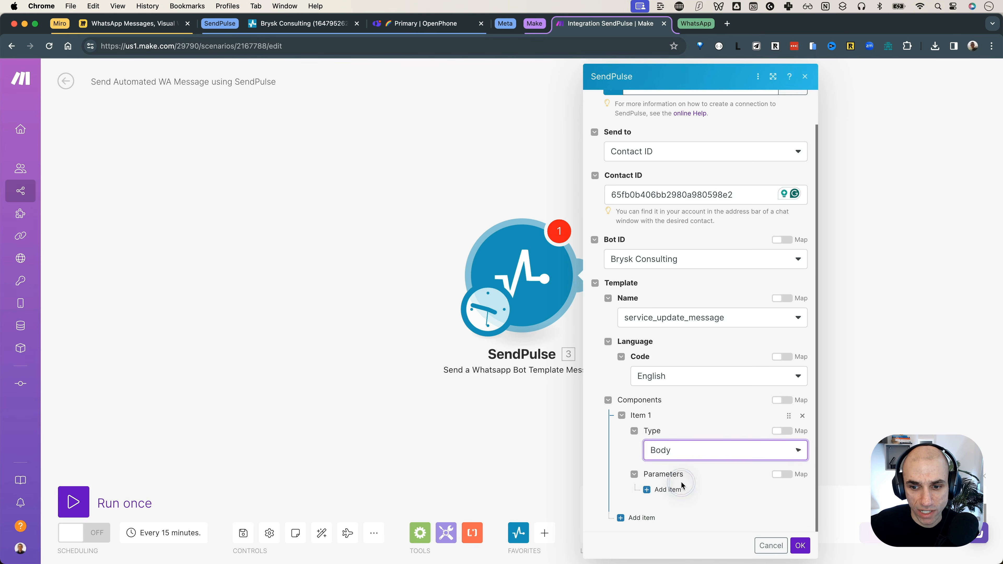
{"action": "left_click", "coordinate": [675, 495]}
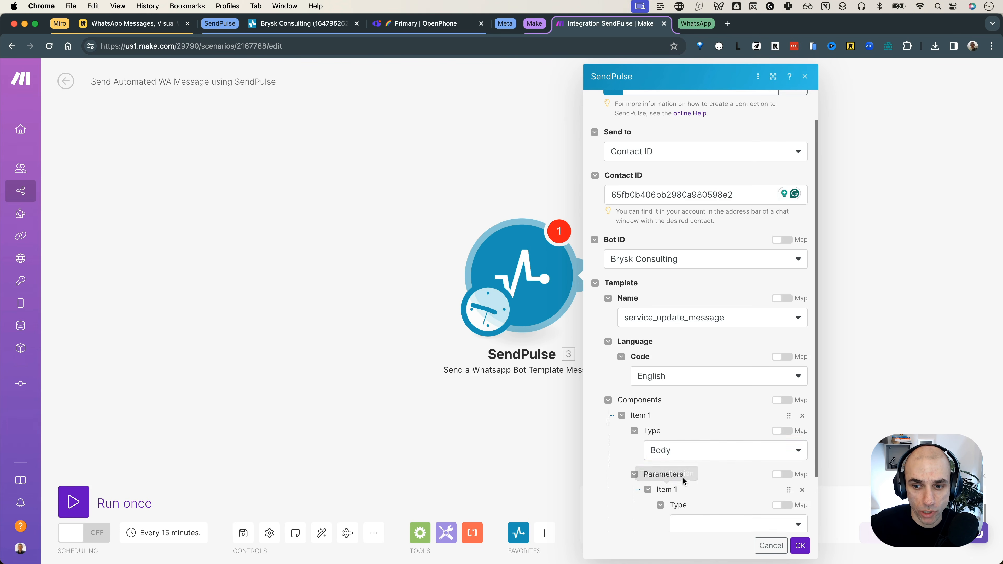
{"action": "scroll", "coordinate": [683, 474], "scroll_direction": "down", "scroll_amount": 2}
{"action": "left_click", "coordinate": [694, 463]}
{"action": "left_click", "coordinate": [688, 488]}
{"action": "scroll", "coordinate": [697, 473], "scroll_direction": "down", "scroll_amount": 2}
{"action": "left_click", "coordinate": [697, 461]}
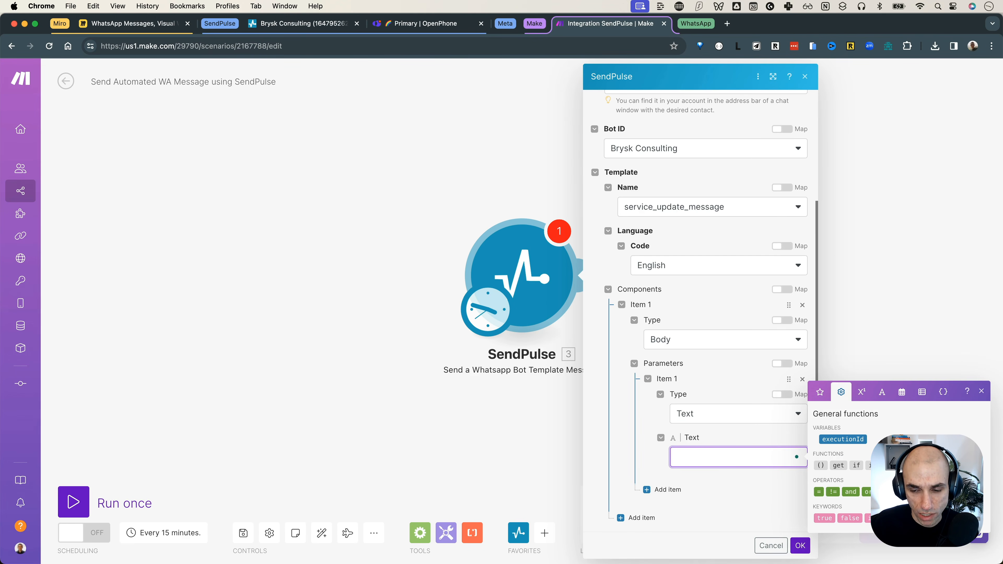
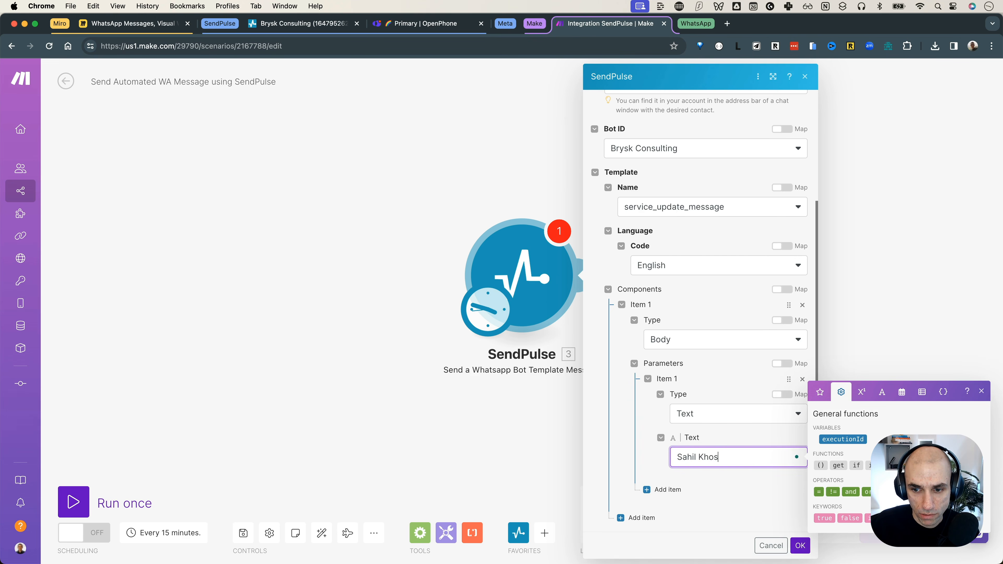
{"action": "type", "text": "(from Make"}
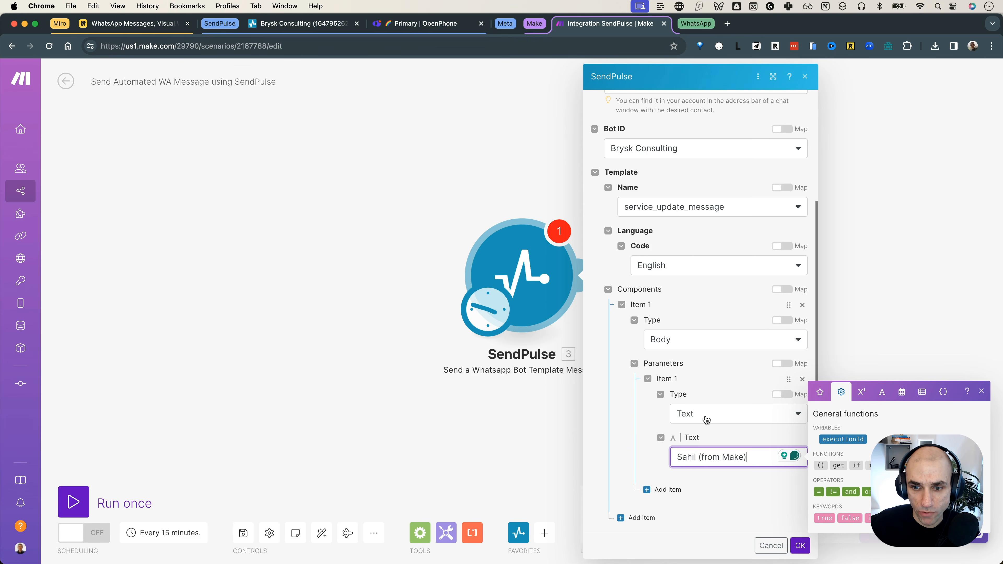
Step: Add a second text parameter set to the date 2024-03-31 5:18 PM
{"action": "left_click", "coordinate": [664, 489]}
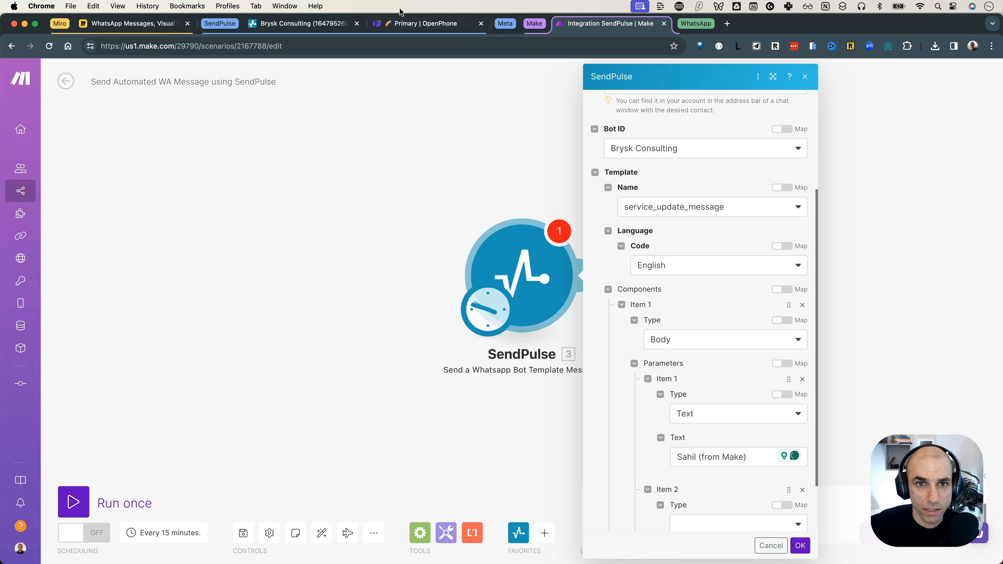
{"action": "left_click", "coordinate": [300, 24]}
{"action": "left_click", "coordinate": [215, 259]}
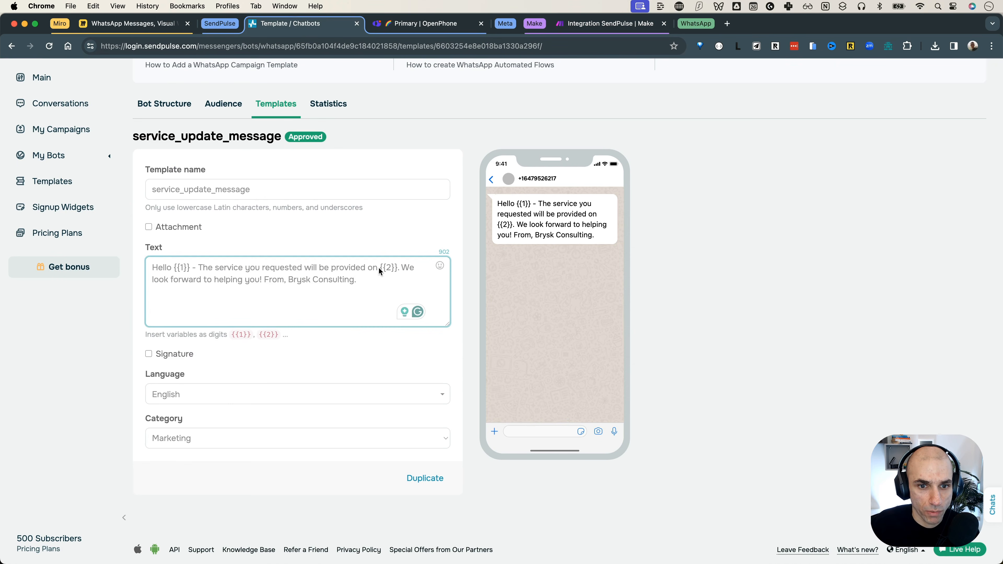
{"action": "left_click", "coordinate": [606, 24]}
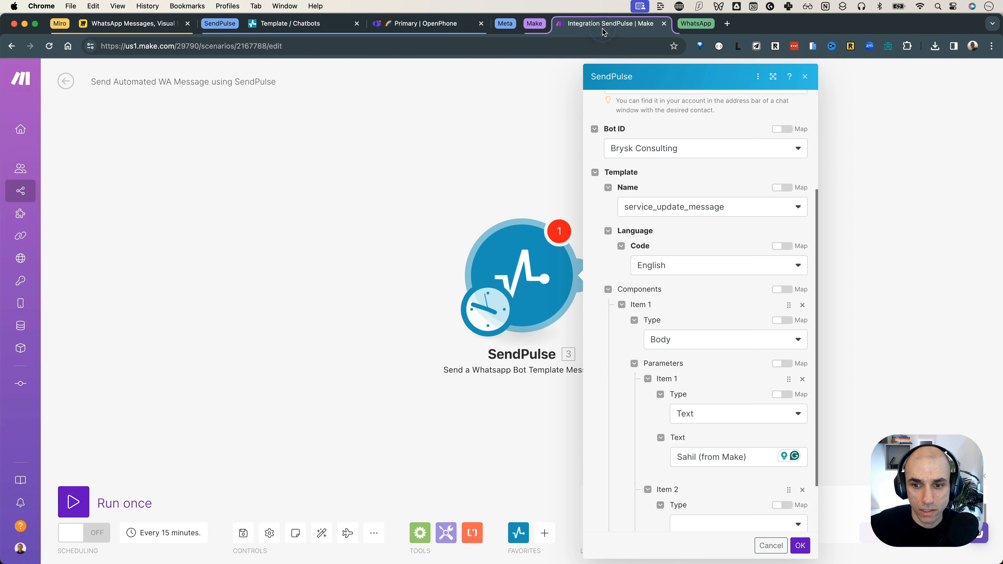
{"action": "scroll", "coordinate": [699, 340], "scroll_direction": "down", "scroll_amount": 2}
{"action": "left_click", "coordinate": [753, 460]}
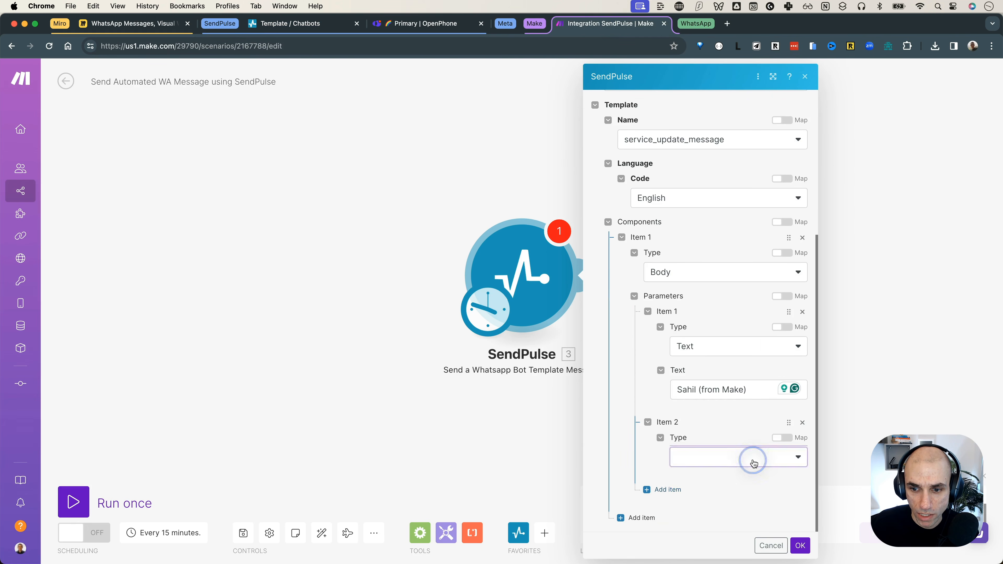
{"action": "left_click", "coordinate": [720, 492]}
{"action": "scroll", "coordinate": [723, 470], "scroll_direction": "down", "scroll_amount": 2}
{"action": "left_click", "coordinate": [712, 460]}
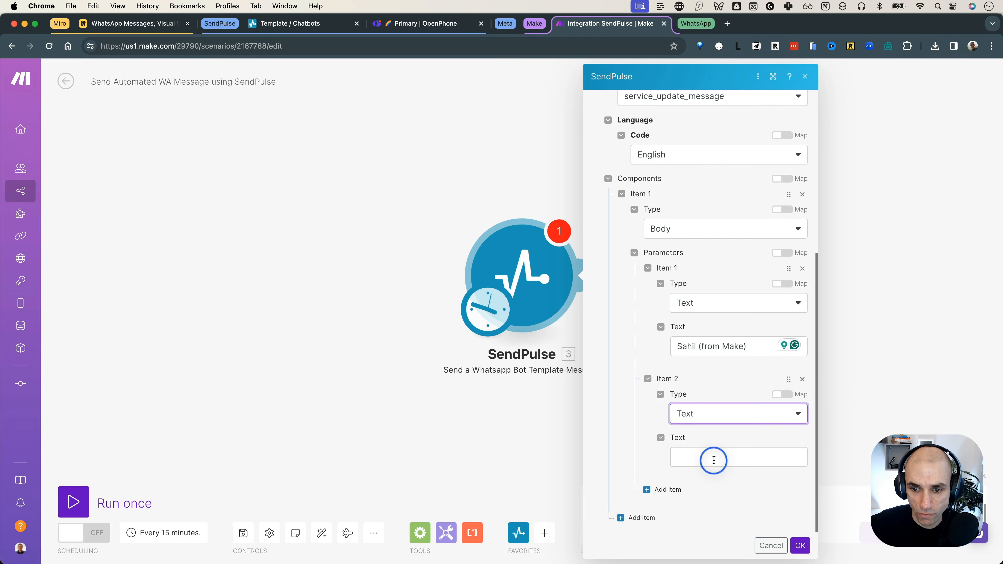
{"action": "left_click", "coordinate": [901, 400]}
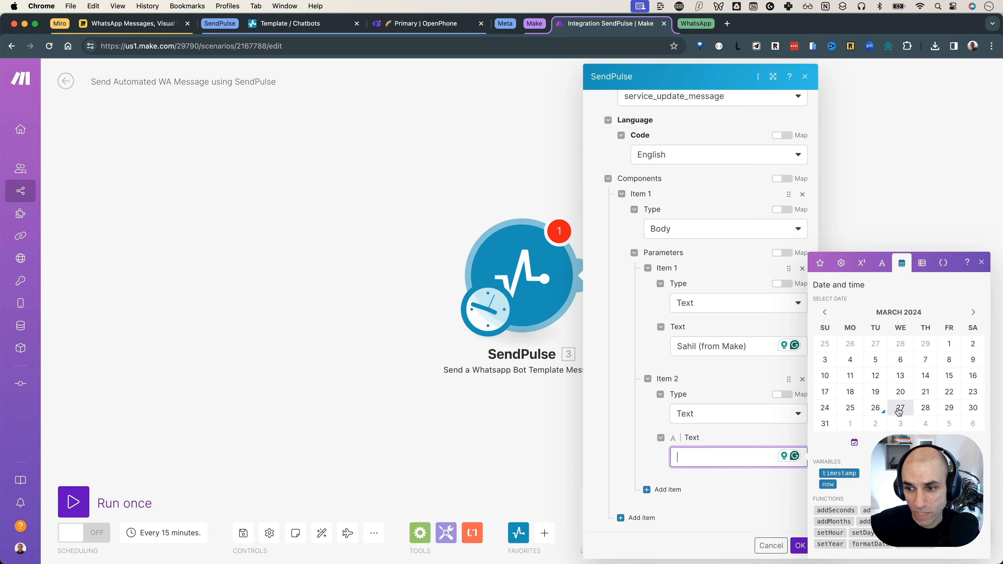
{"action": "left_click", "coordinate": [826, 424]}
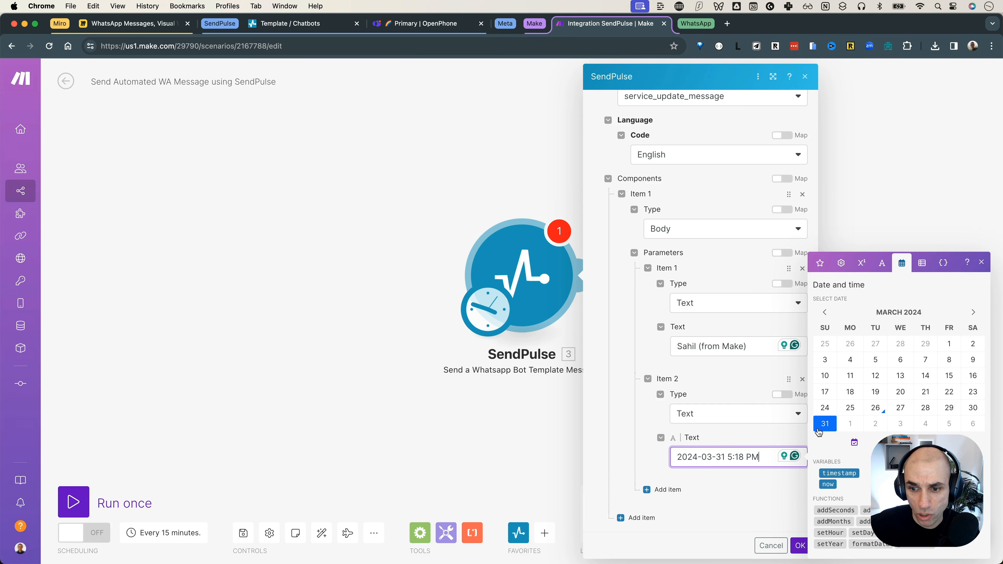
{"action": "left_click", "coordinate": [742, 439]}
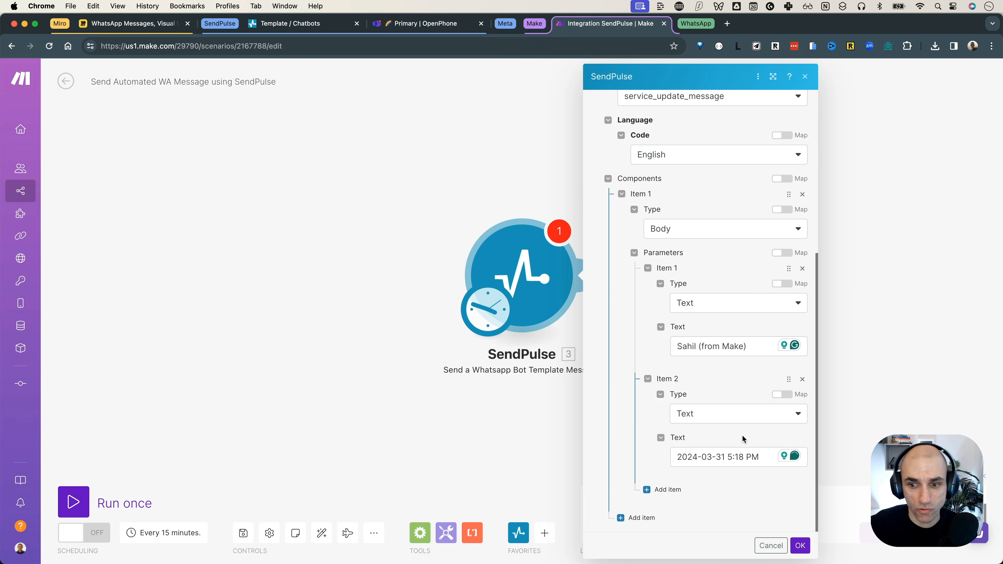
Step: Save the SendPulse module settings with OK
{"action": "scroll", "coordinate": [759, 443], "scroll_direction": "up", "scroll_amount": 7}
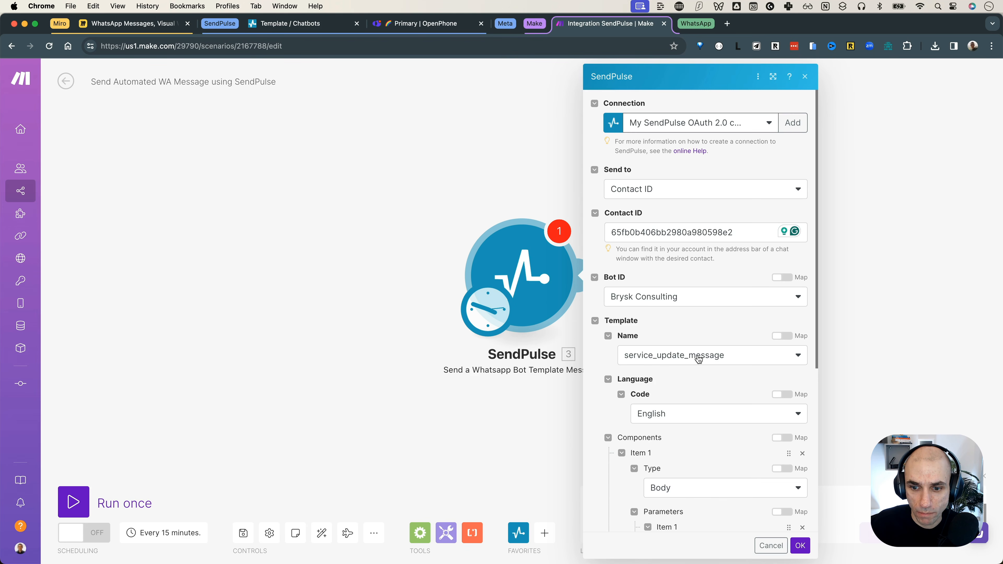
{"action": "scroll", "coordinate": [671, 433], "scroll_direction": "down", "scroll_amount": 5}
{"action": "scroll", "coordinate": [671, 435], "scroll_direction": "down", "scroll_amount": 1}
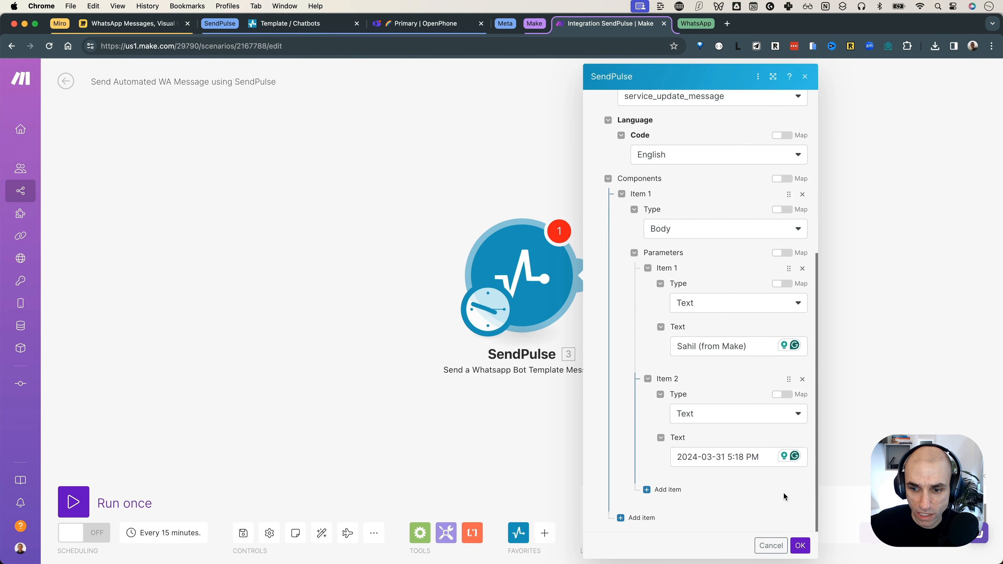
{"action": "left_click", "coordinate": [801, 545]}
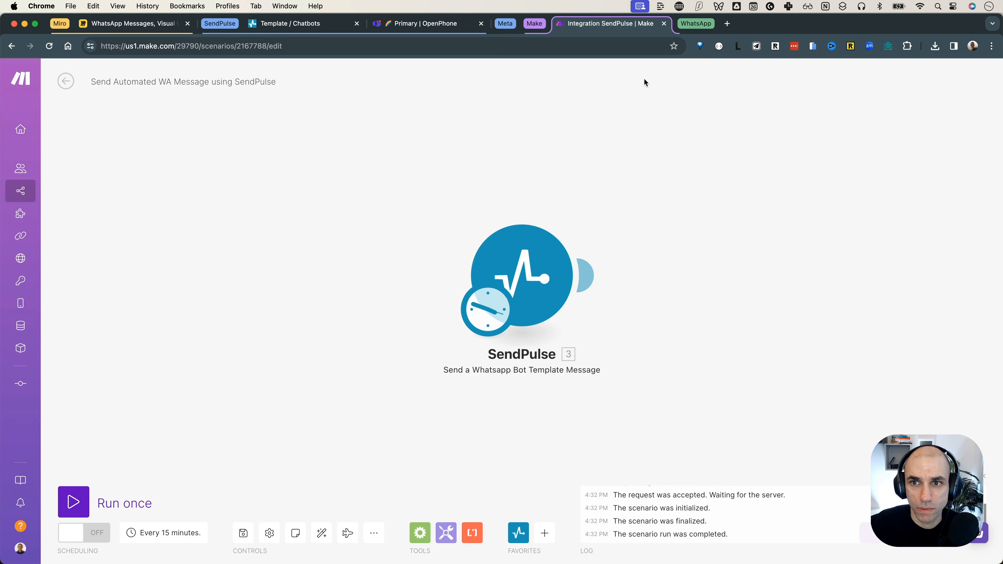
{"action": "left_click", "coordinate": [696, 24]}
Step: Look over the Brysk Consulting contact info in WhatsApp Web
{"action": "left_click", "coordinate": [760, 24]}
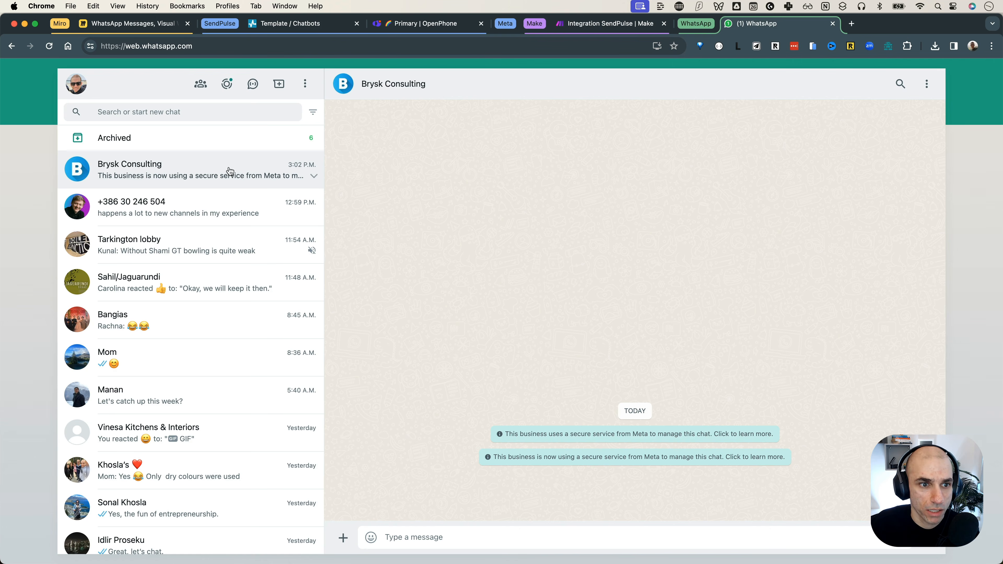
{"action": "left_click", "coordinate": [392, 84]}
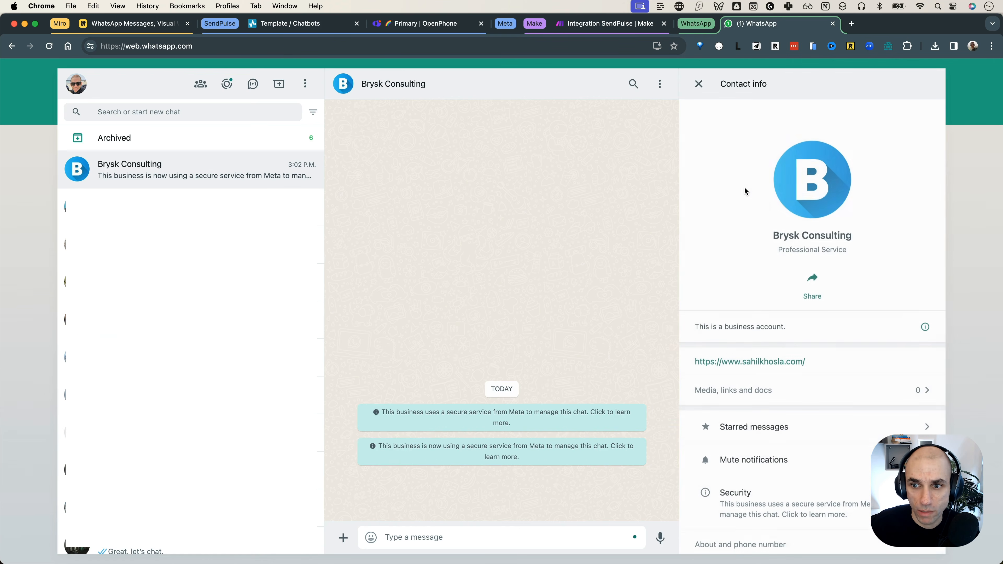
{"action": "scroll", "coordinate": [787, 367], "scroll_direction": "down", "scroll_amount": 3}
{"action": "scroll", "coordinate": [822, 277], "scroll_direction": "up", "scroll_amount": 3}
{"action": "left_click", "coordinate": [849, 256]}
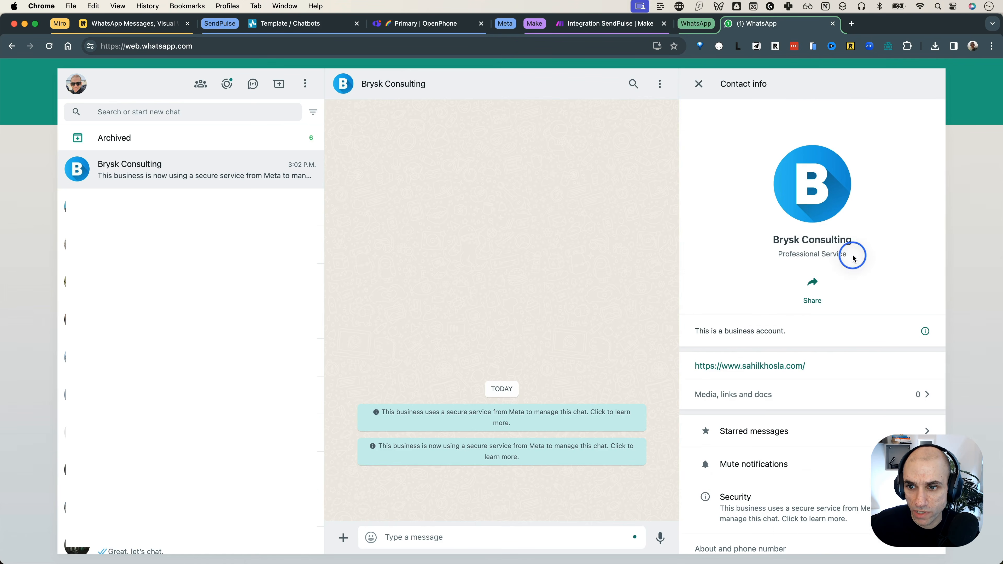
{"action": "left_click", "coordinate": [473, 540]}
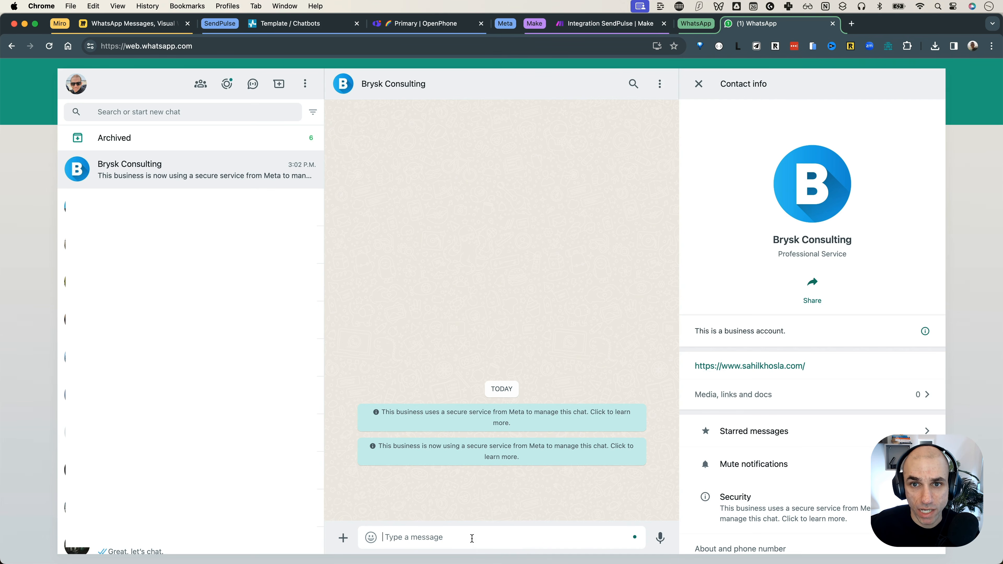
Step: Run only the SendPulse module in Make
{"action": "left_click", "coordinate": [582, 28]}
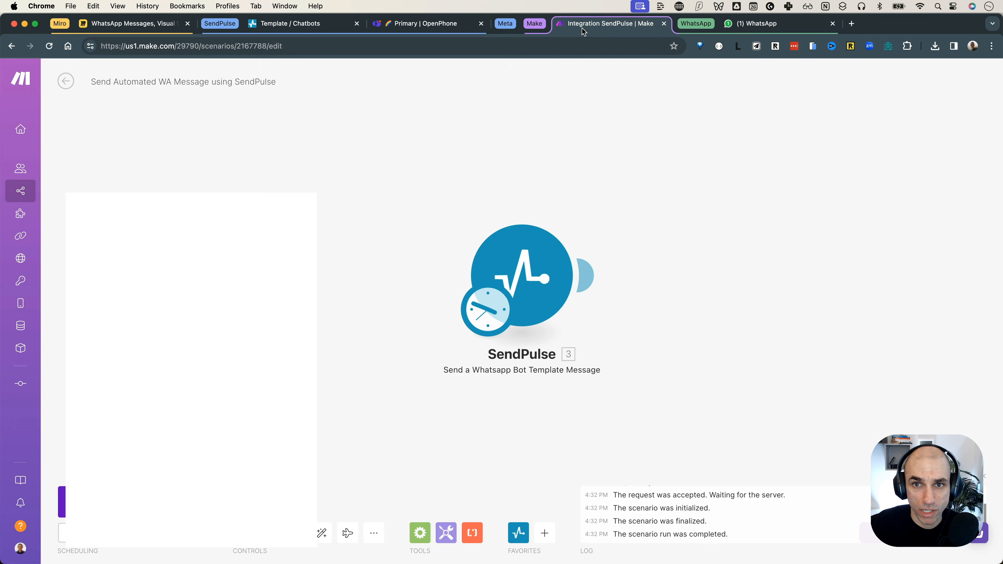
{"action": "right_click", "coordinate": [533, 262]}
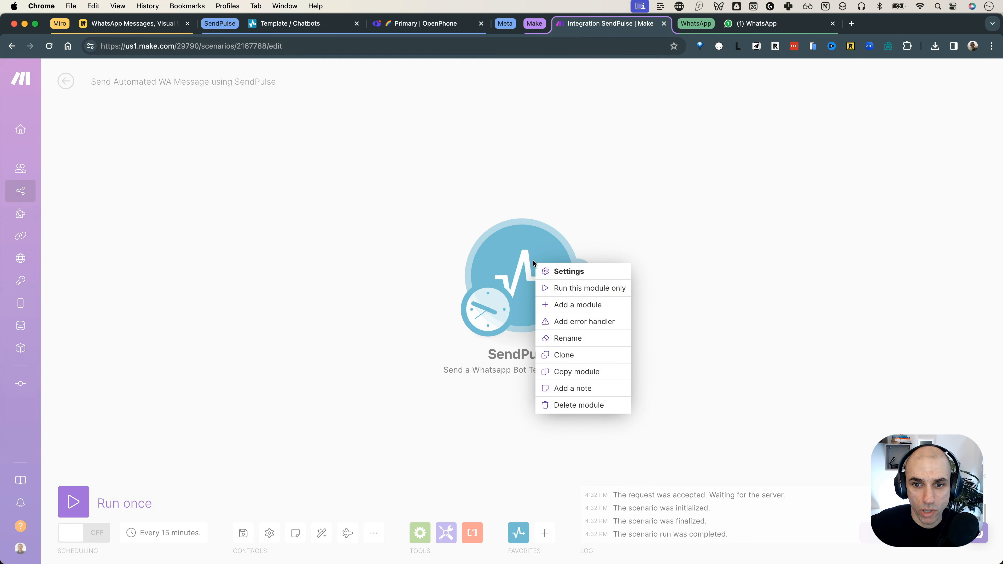
{"action": "left_click", "coordinate": [557, 289]}
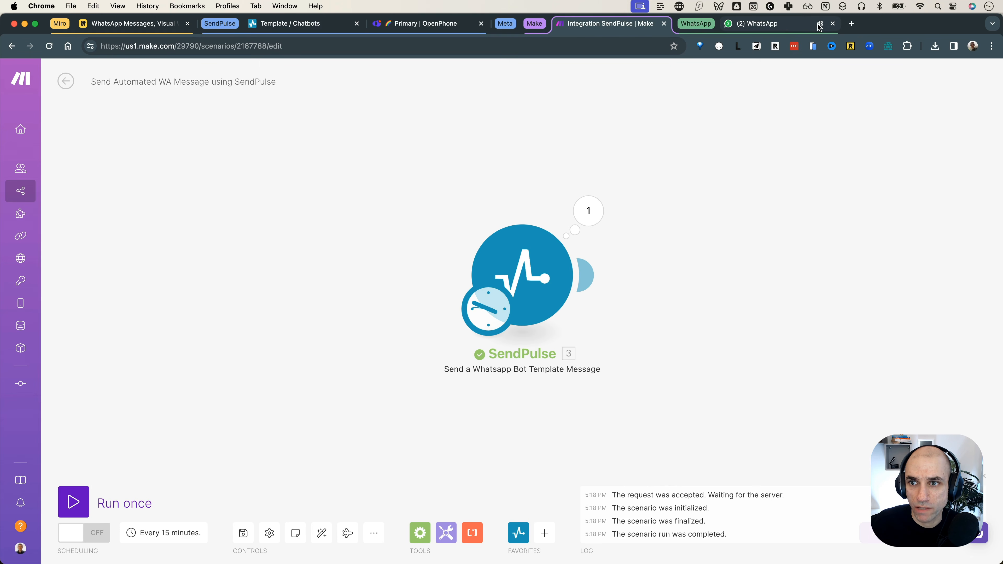
Step: Verify the WhatsApp message shows the recipient's name and 2024-03-31 5:18 PM, then close Contact info
{"action": "left_click", "coordinate": [783, 27]}
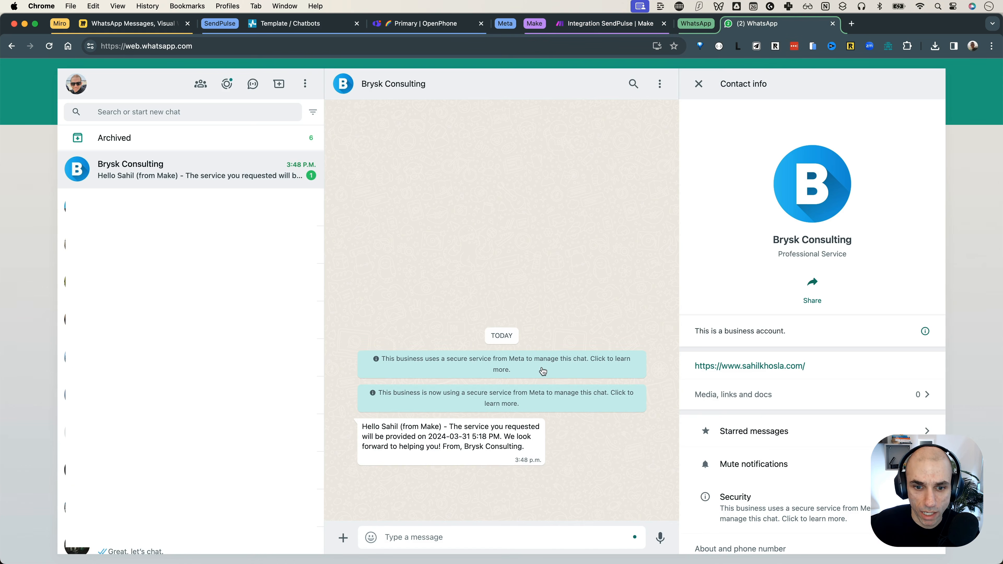
{"action": "left_click_drag", "start_coordinate": [385, 427], "coordinate": [511, 447]}
{"action": "left_click", "coordinate": [453, 444]}
{"action": "left_click", "coordinate": [465, 461]}
{"action": "left_click", "coordinate": [455, 445]}
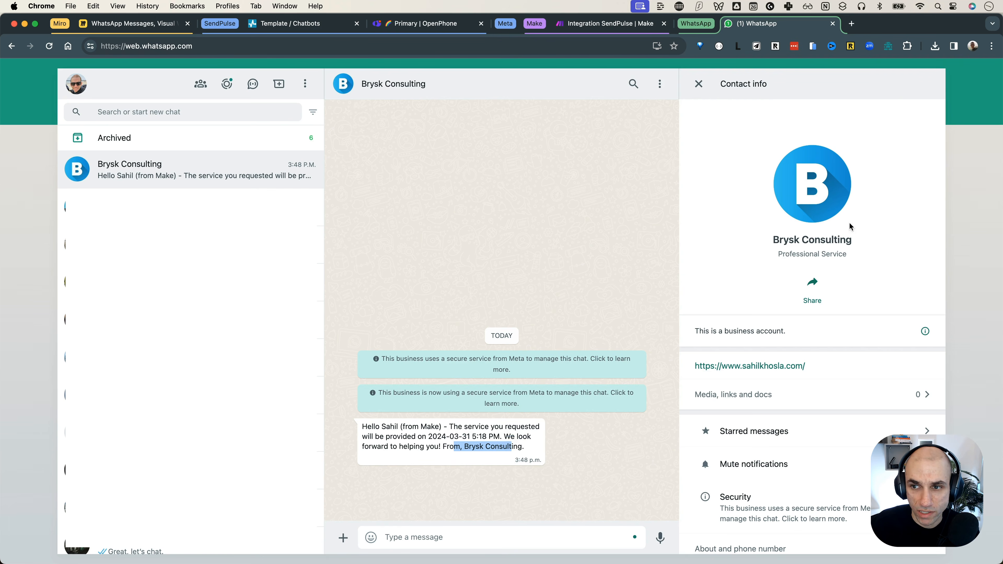
{"action": "left_click", "coordinate": [698, 84]}
{"action": "left_click", "coordinate": [589, 492]}
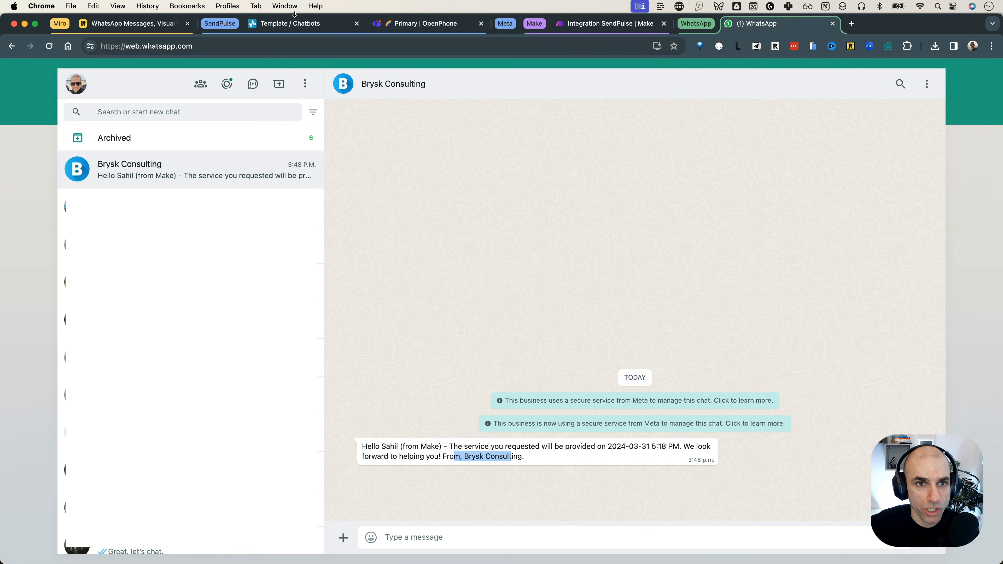
{"action": "left_click", "coordinate": [293, 24]}
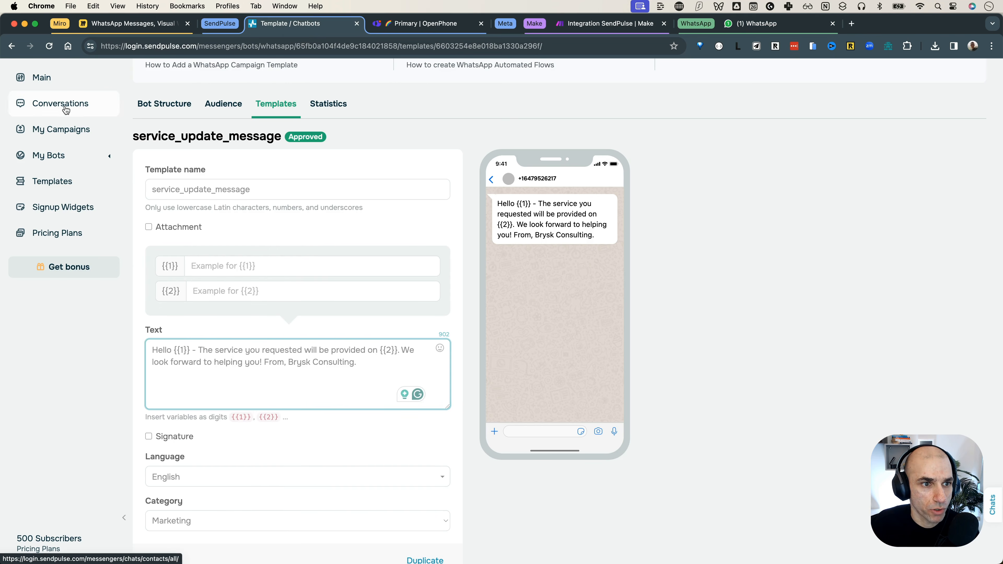
Step: Check the contact's Support window and 24-hour session countdowns in SendPulse Conversations
{"action": "left_click", "coordinate": [63, 104]}
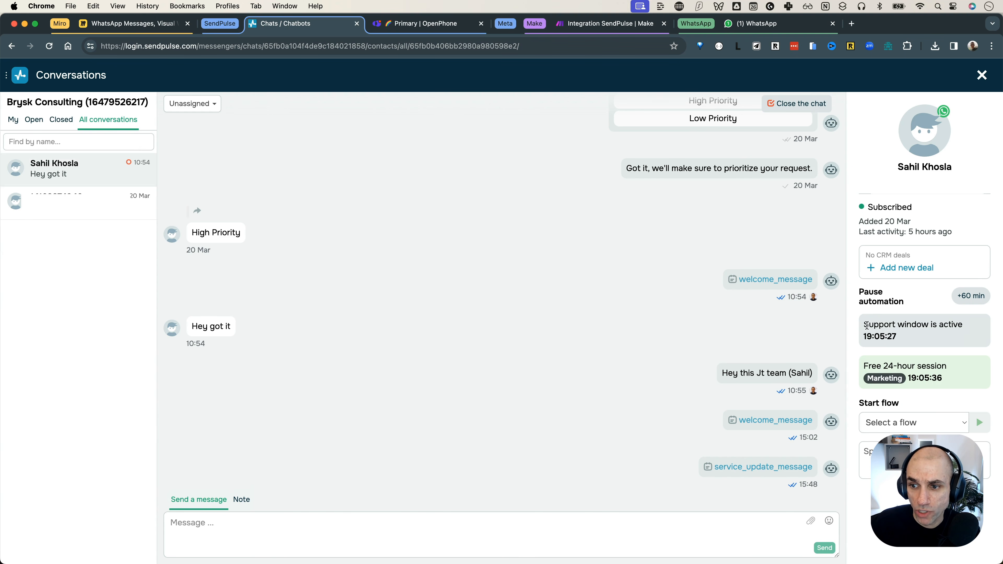
{"action": "left_click_drag", "start_coordinate": [866, 325], "coordinate": [904, 340]}
{"action": "left_click", "coordinate": [906, 341]}
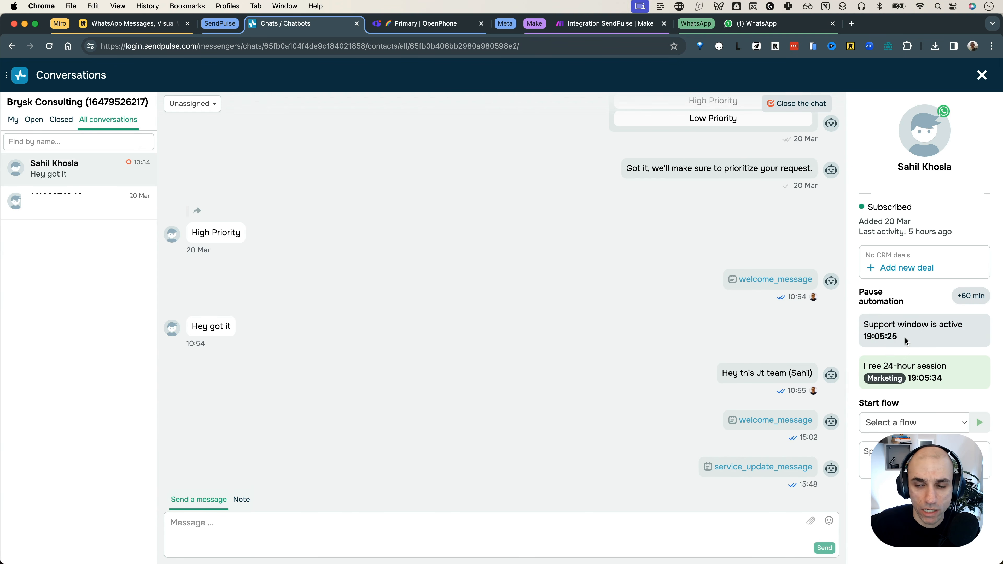
{"action": "left_click", "coordinate": [780, 26]}
Step: Reply 'Hello - Thank you for the update' to Brysk Consulting and check the automatic acknowledgement
{"action": "left_click", "coordinate": [632, 534]}
{"action": "type", "text": "Hello - Thank you fo r the update!"}
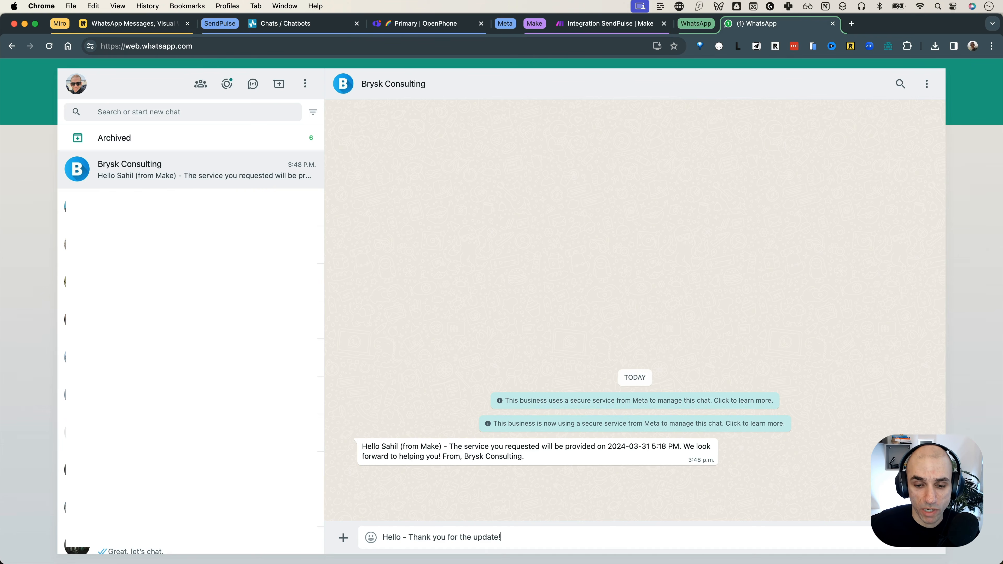
{"action": "key", "text": "Return"}
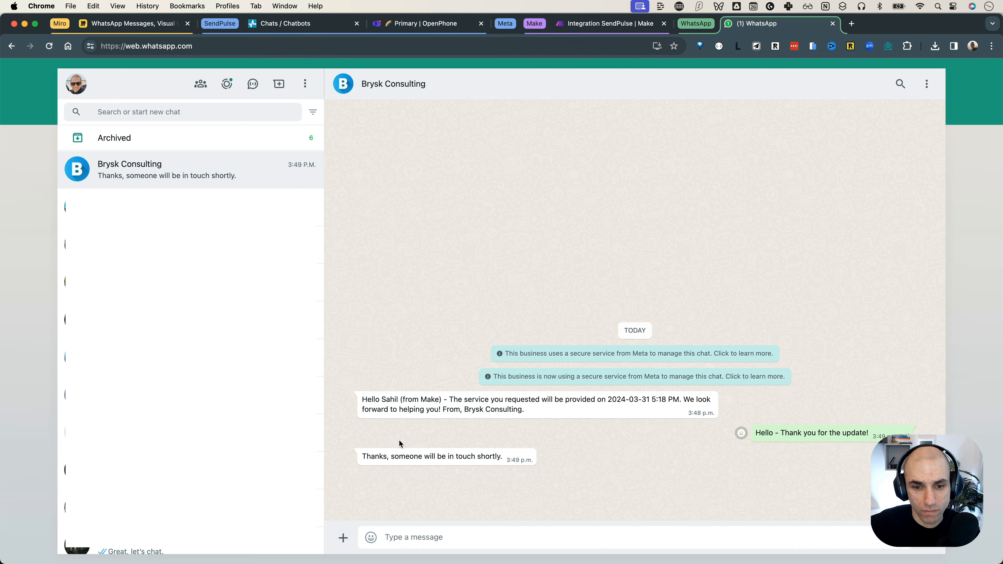
{"action": "left_click_drag", "start_coordinate": [363, 456], "coordinate": [508, 460]}
{"action": "left_click", "coordinate": [645, 465]}
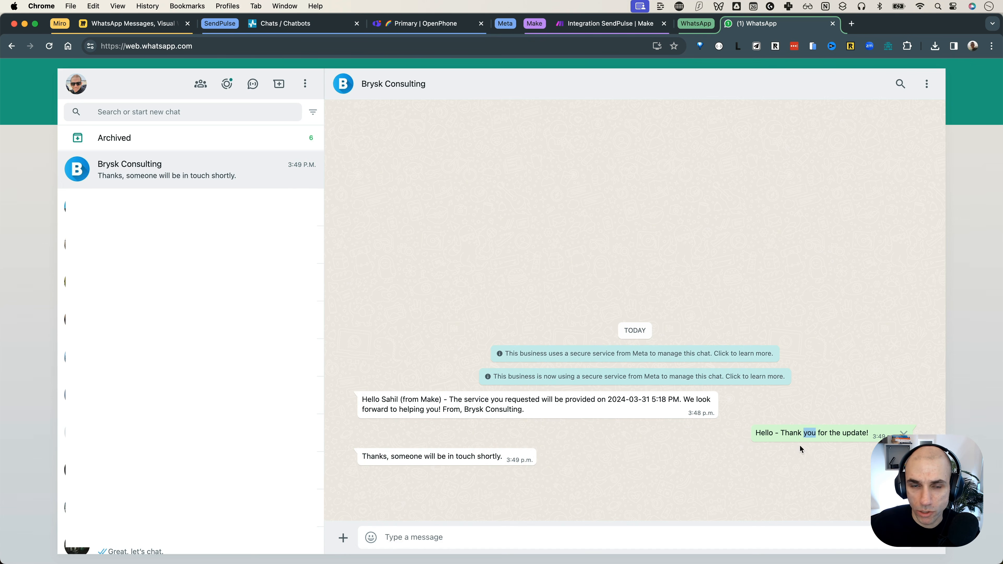
Step: Review the support window and the exchanged messages in the SendPulse conversation
{"action": "left_click", "coordinate": [331, 28]}
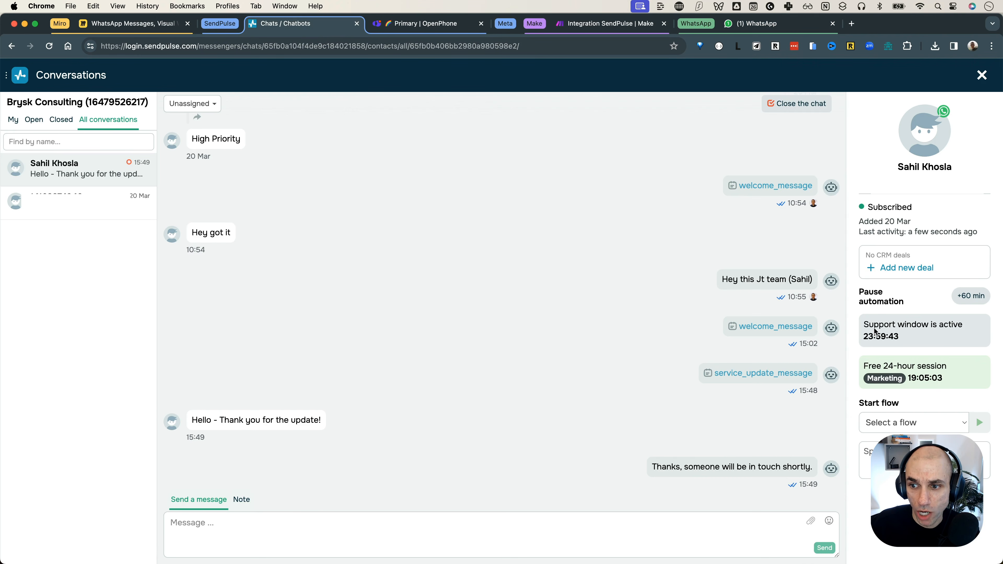
{"action": "double_click", "coordinate": [893, 337]}
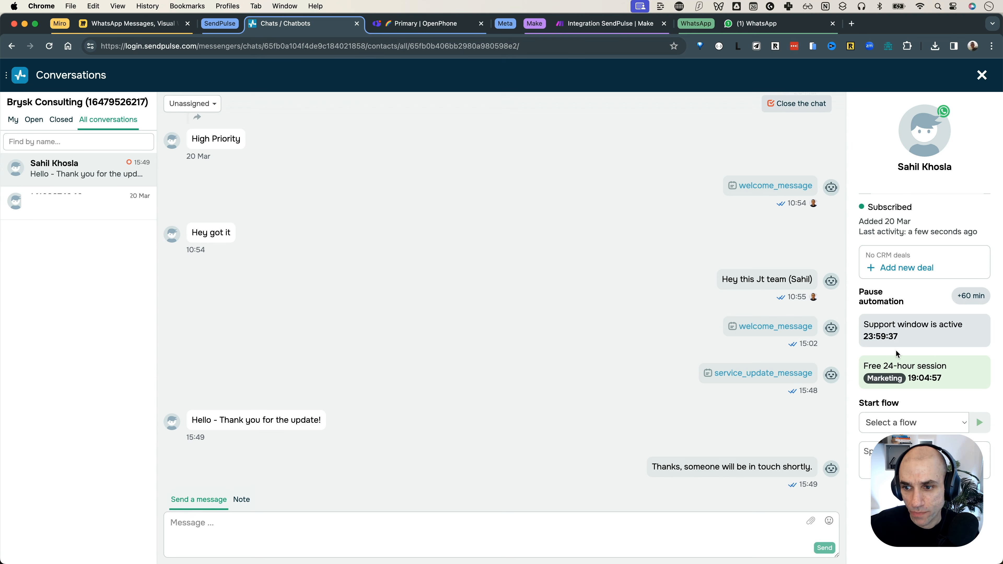
{"action": "left_click_drag", "start_coordinate": [655, 468], "coordinate": [808, 467]}
{"action": "left_click", "coordinate": [194, 419]}
{"action": "left_click_drag", "start_coordinate": [194, 419], "coordinate": [342, 424]}
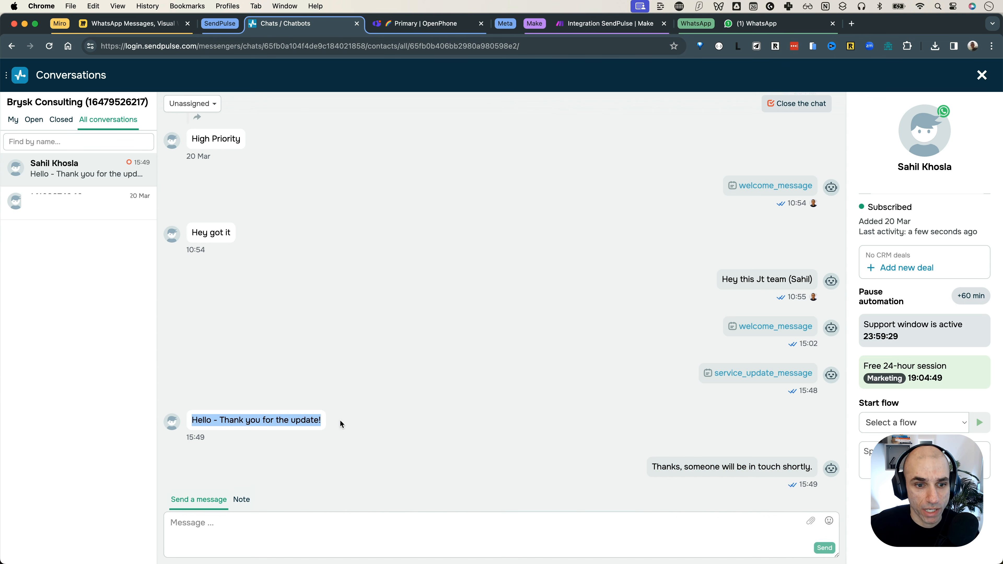
Step: Send the manual reply 'You go it!' and confirm it in WhatsApp Web
{"action": "left_click", "coordinate": [402, 534]}
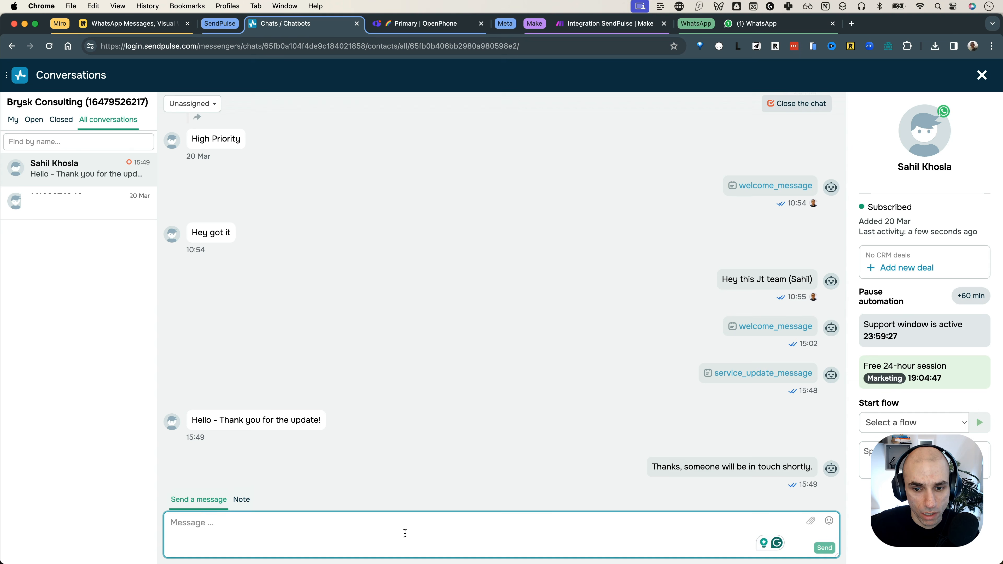
{"action": "type", "text": "You go it!"}
{"action": "key", "text": "Return"}
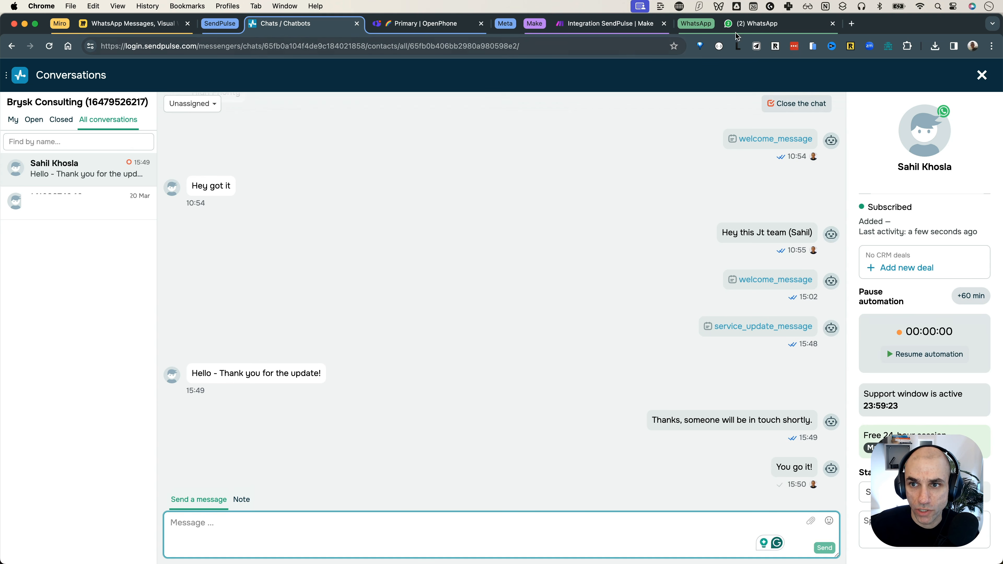
{"action": "left_click", "coordinate": [761, 26]}
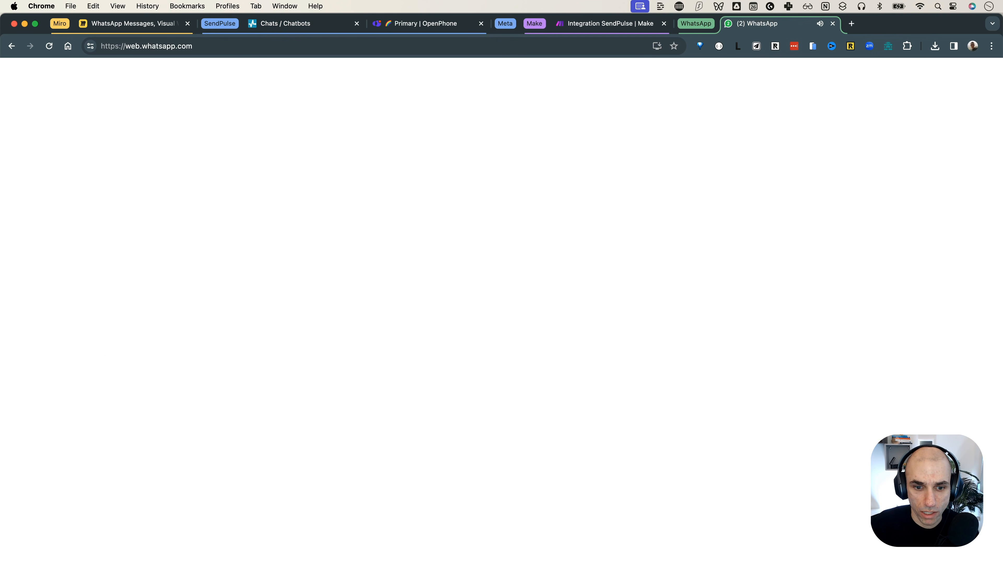
{"action": "left_click", "coordinate": [332, 27]}
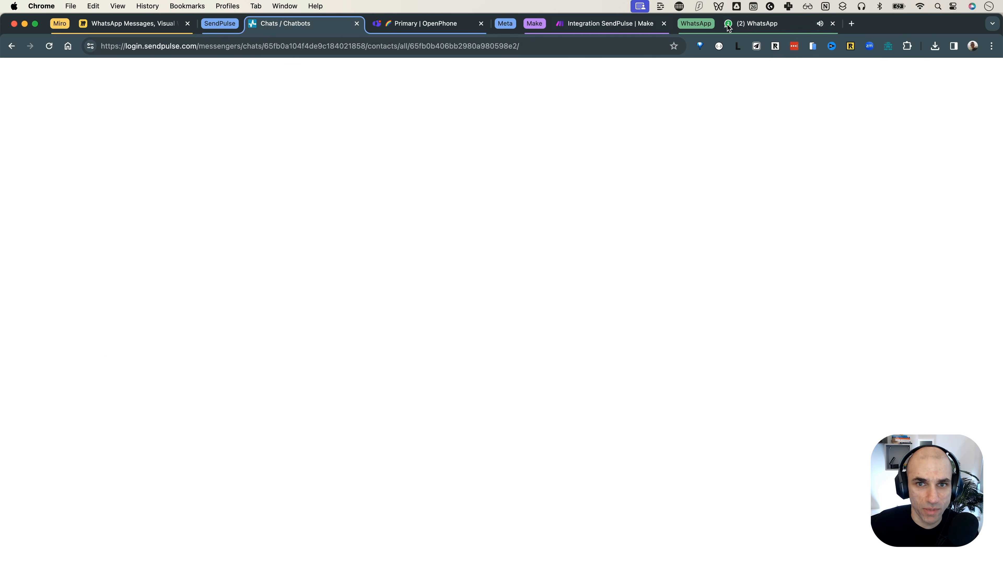
{"action": "left_click", "coordinate": [794, 27]}
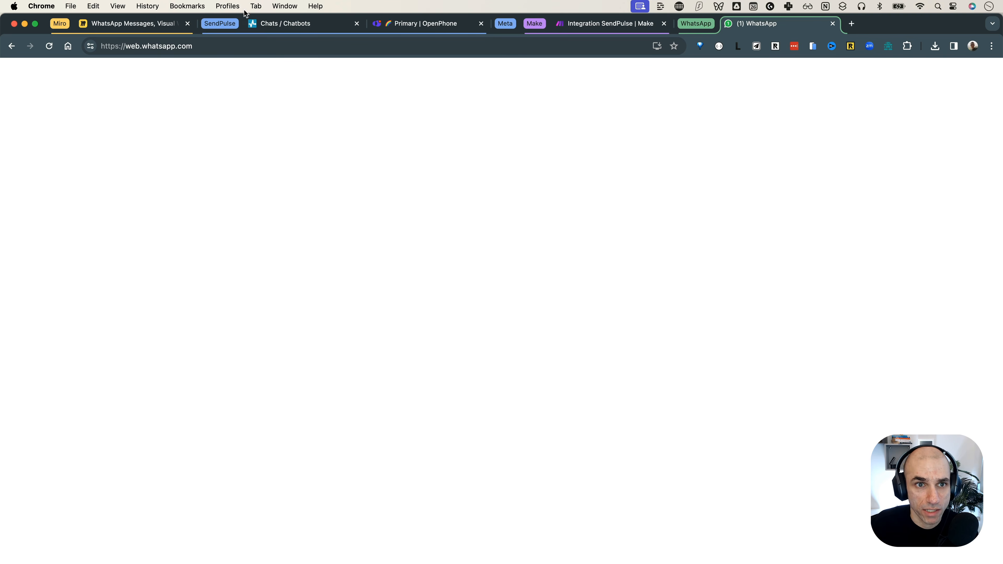
{"action": "left_click", "coordinate": [274, 25]}
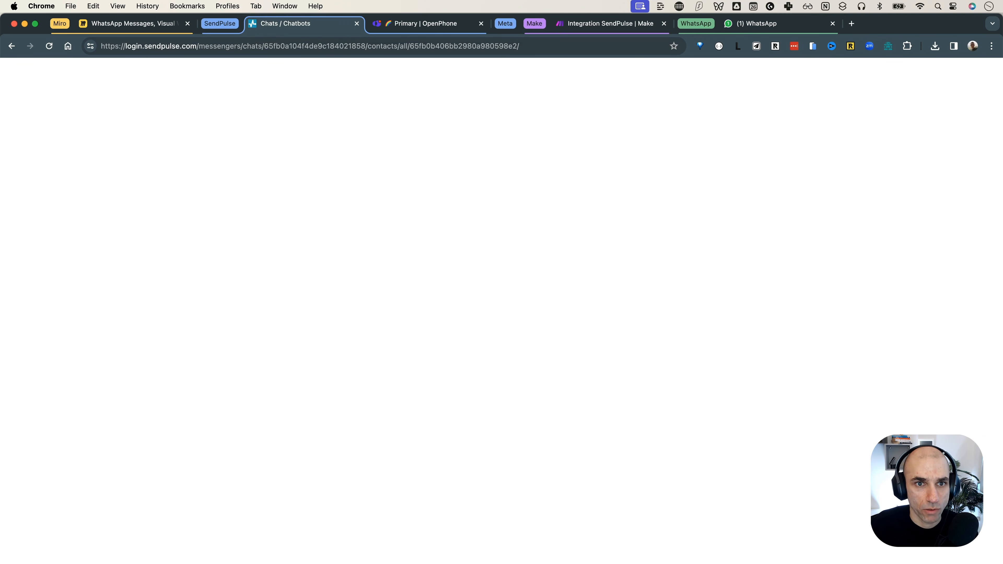
Step: Review the SendPulse module's template settings and name list in Make, closing without changes
{"action": "left_click", "coordinate": [576, 26]}
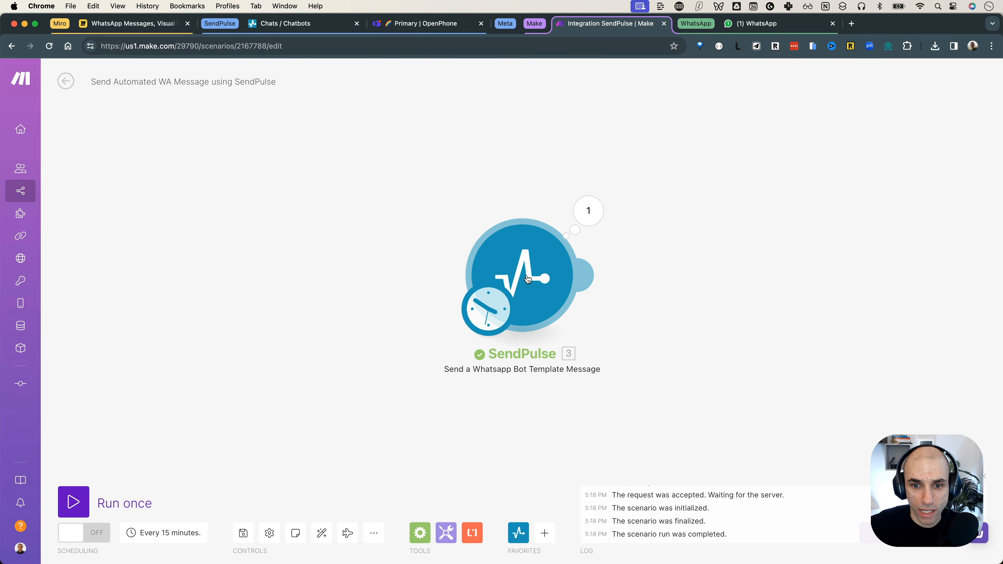
{"action": "left_click", "coordinate": [528, 279]}
{"action": "scroll", "coordinate": [657, 385], "scroll_direction": "down", "scroll_amount": 3}
{"action": "scroll", "coordinate": [659, 385], "scroll_direction": "down", "scroll_amount": 3}
{"action": "scroll", "coordinate": [658, 385], "scroll_direction": "up", "scroll_amount": 1}
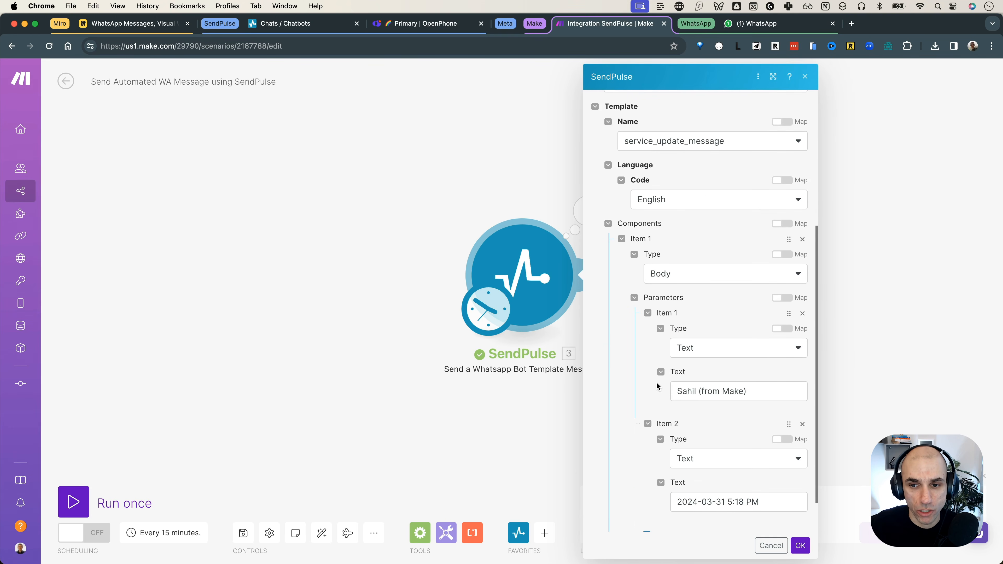
{"action": "scroll", "coordinate": [657, 386], "scroll_direction": "up", "scroll_amount": 1}
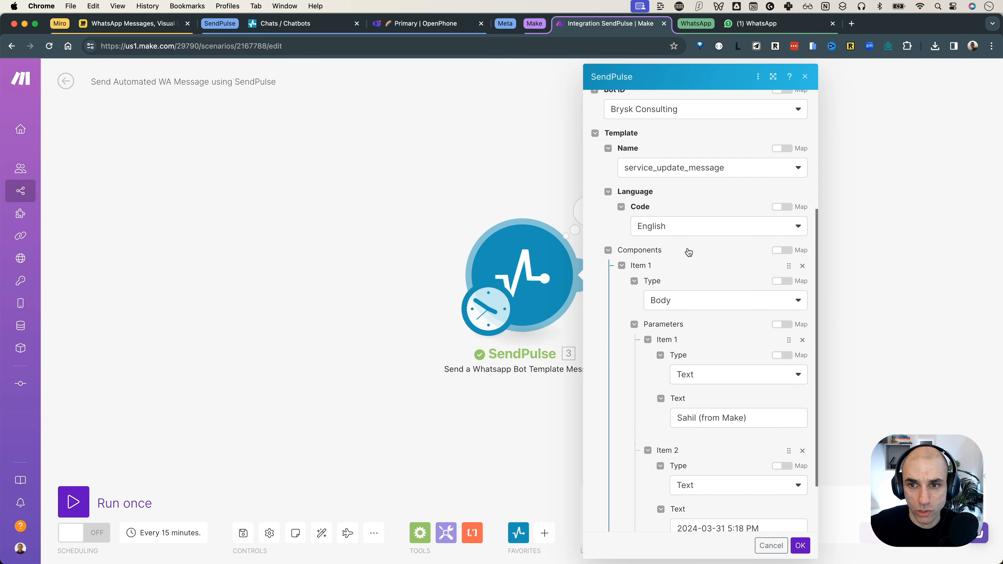
{"action": "left_click", "coordinate": [701, 167]}
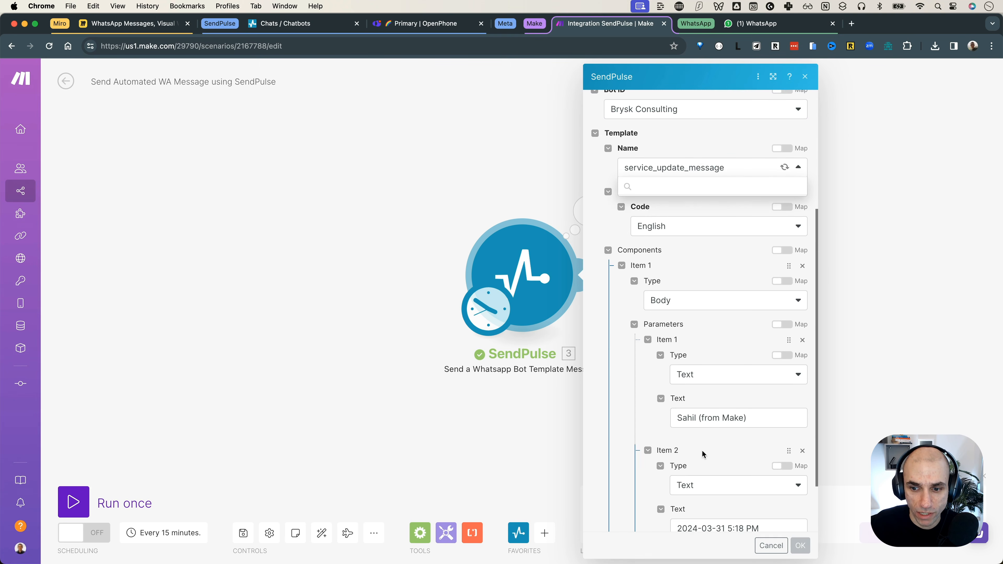
{"action": "left_click", "coordinate": [386, 293]}
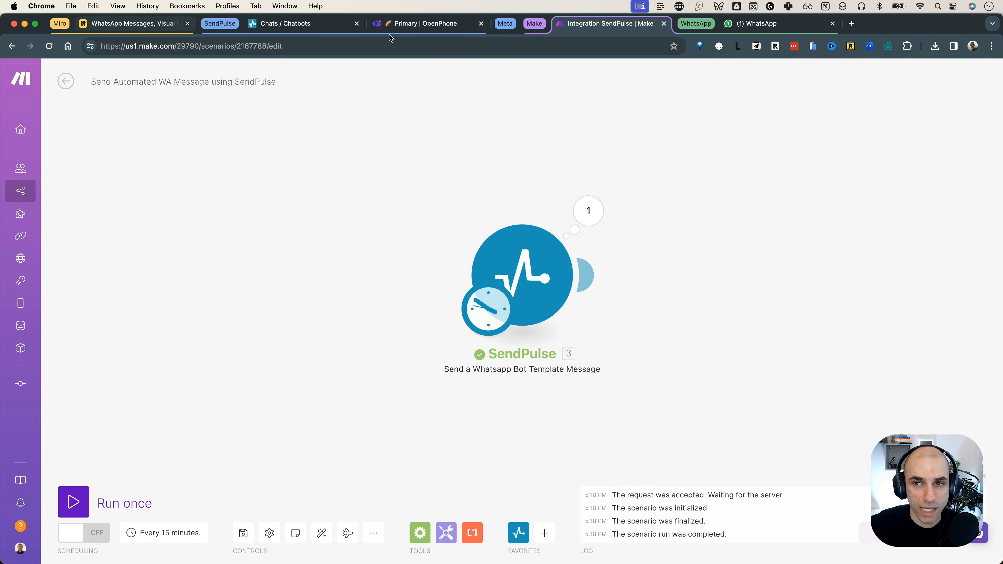
Step: Confirm the 'You go it!' reply arrived in WhatsApp Web, then return to SendPulse conversations
{"action": "left_click", "coordinate": [768, 24]}
{"action": "left_click", "coordinate": [559, 549]}
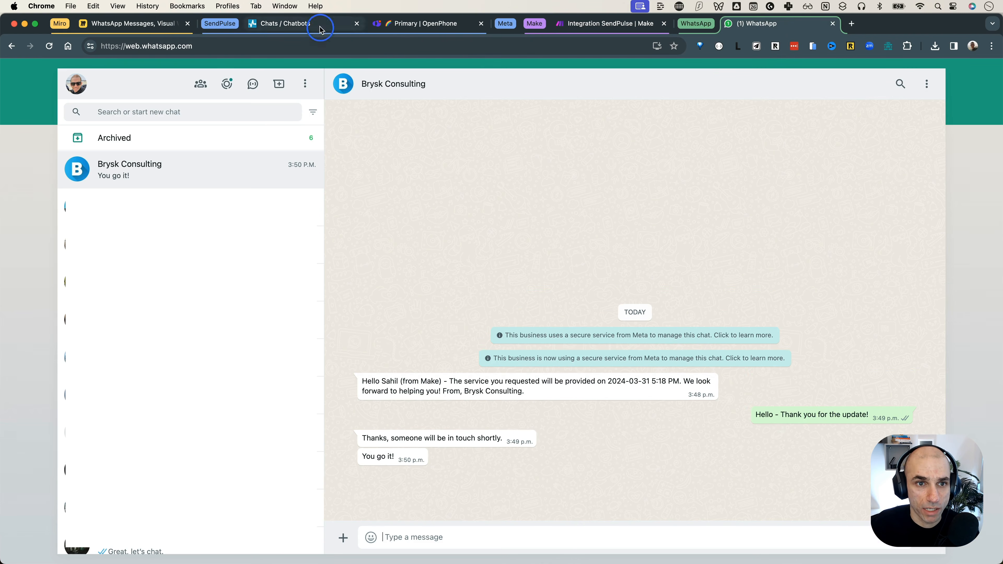
{"action": "left_click", "coordinate": [292, 25]}
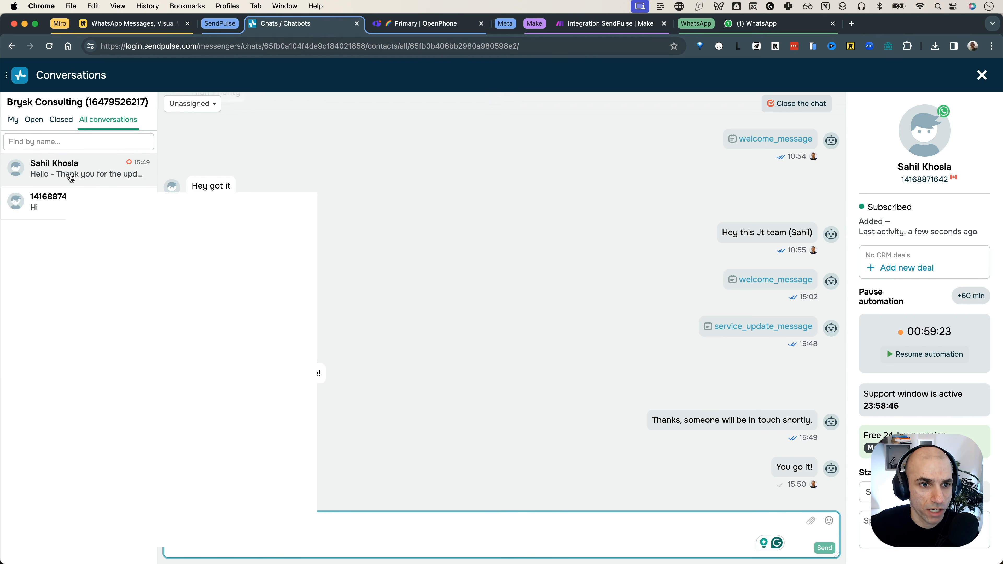
Step: Close the contact's SendPulse conversation, leaving it unassigned
{"action": "left_click", "coordinate": [71, 179]}
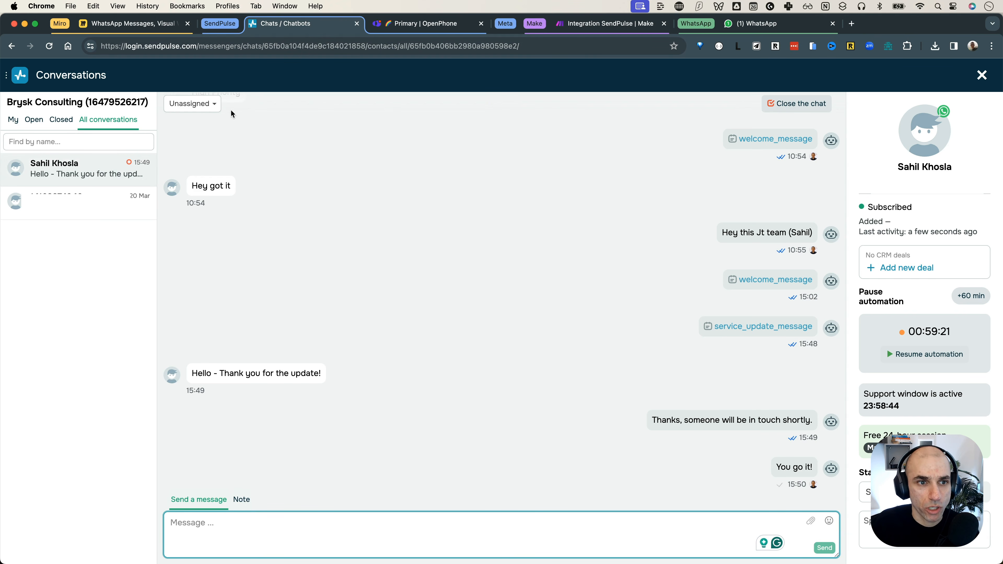
{"action": "left_click", "coordinate": [192, 104]}
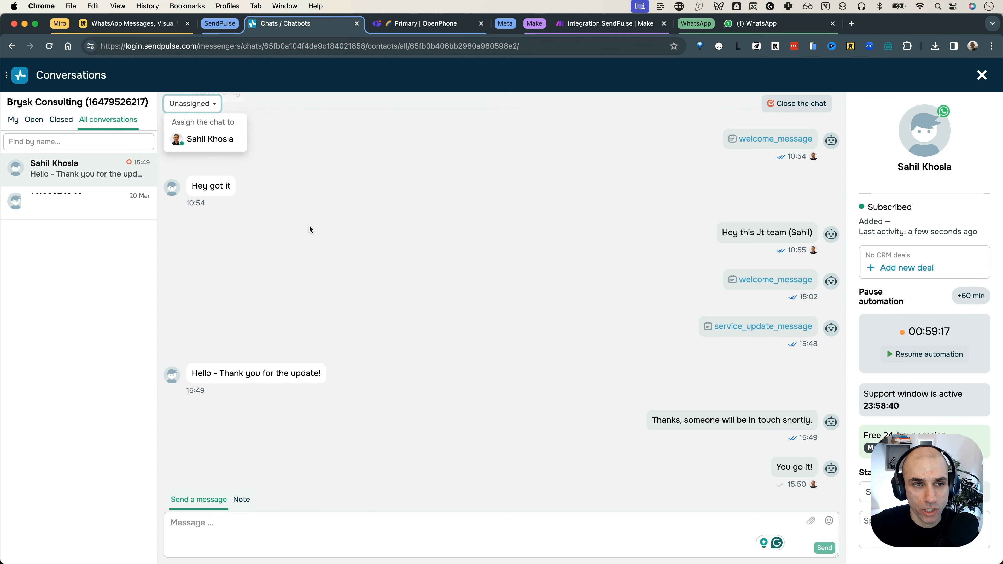
{"action": "left_click", "coordinate": [272, 182]}
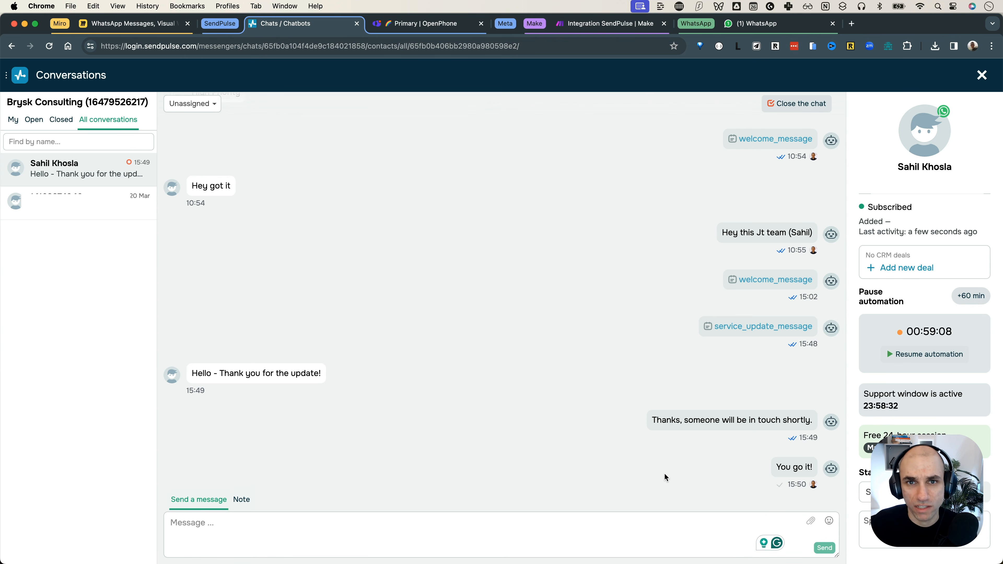
{"action": "left_click", "coordinate": [801, 104]}
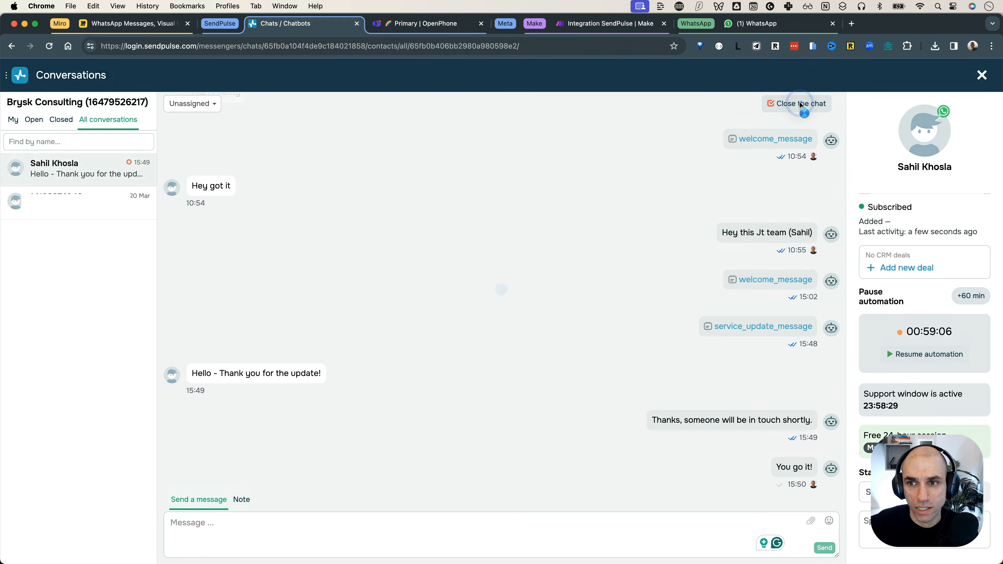
Step: Check the Closed conversations list, then return to All conversations and the contact's chat
{"action": "left_click", "coordinate": [61, 120]}
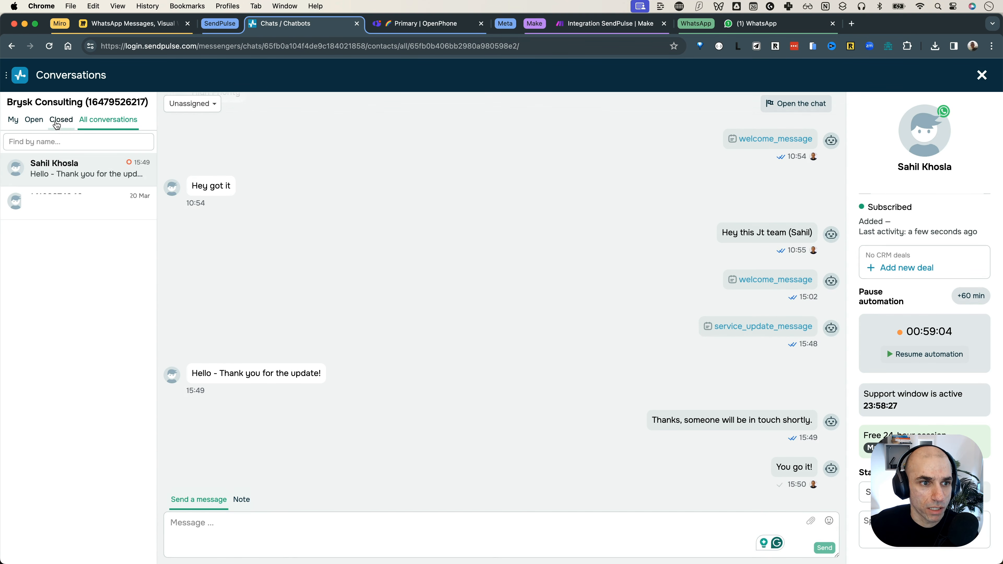
{"action": "left_click", "coordinate": [109, 157]}
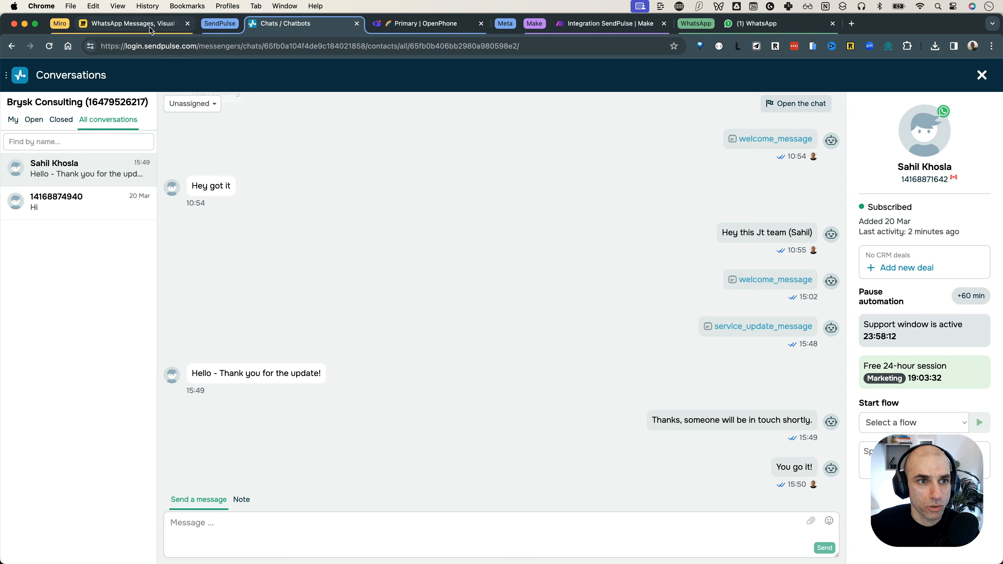
{"action": "key", "text": "super+1"}
{"action": "left_click", "coordinate": [319, 218]}
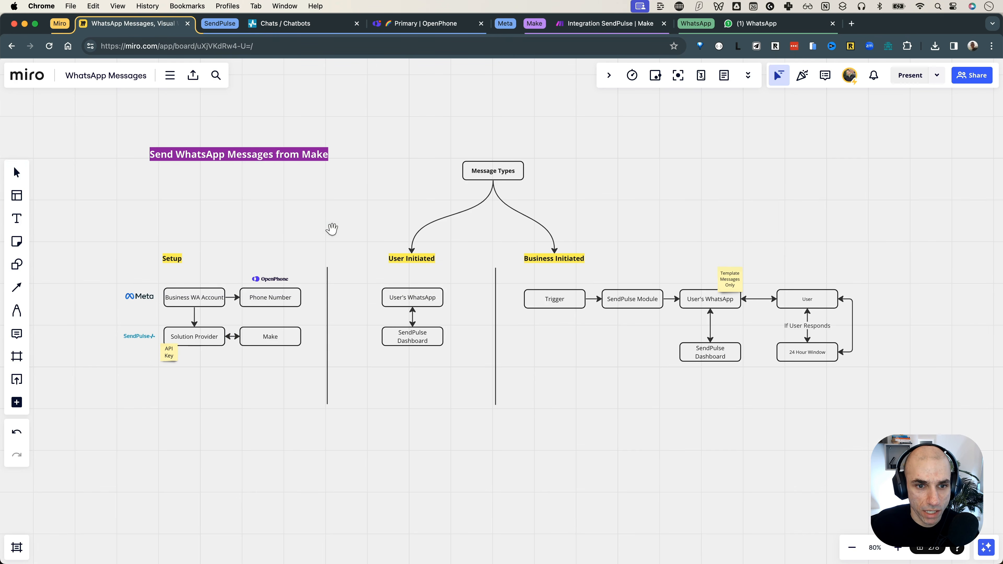
{"action": "scroll", "coordinate": [303, 238], "scroll_direction": "left", "scroll_amount": 4}
{"action": "scroll", "coordinate": [303, 239], "scroll_direction": "down", "scroll_amount": 2}
{"action": "scroll", "coordinate": [608, 241], "scroll_direction": "up", "scroll_amount": 3}
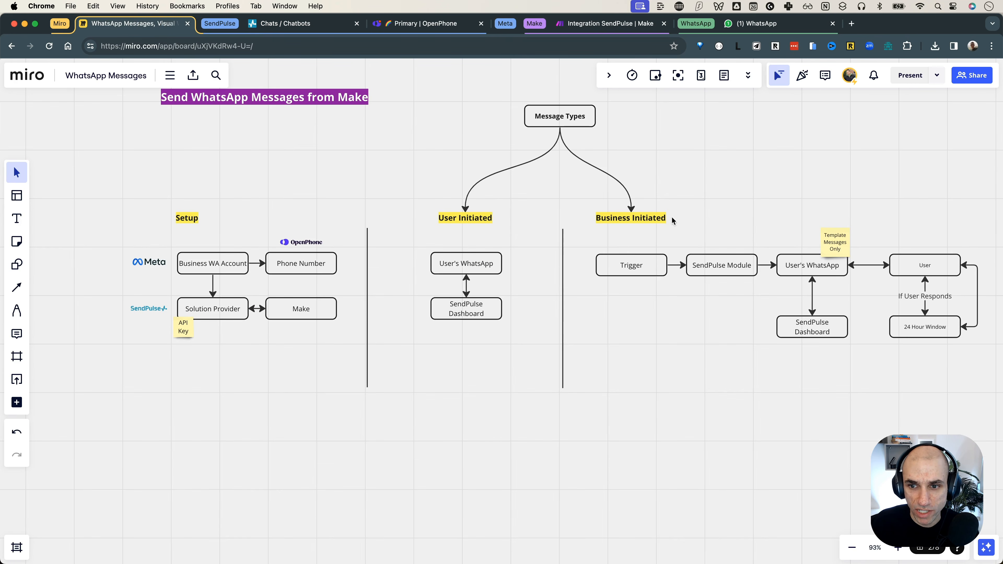
{"action": "left_click", "coordinate": [661, 318]}
{"action": "left_click", "coordinate": [656, 332]}
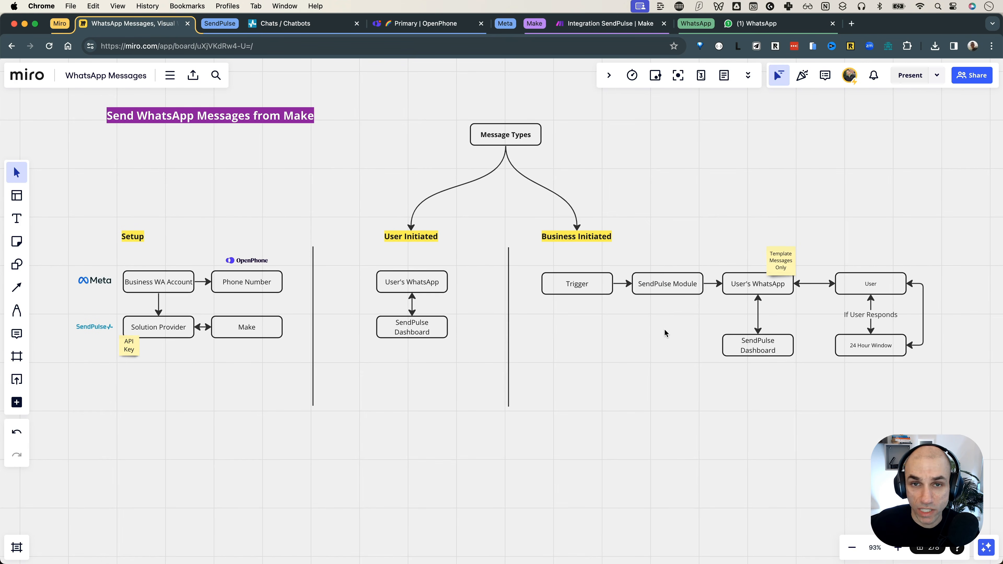